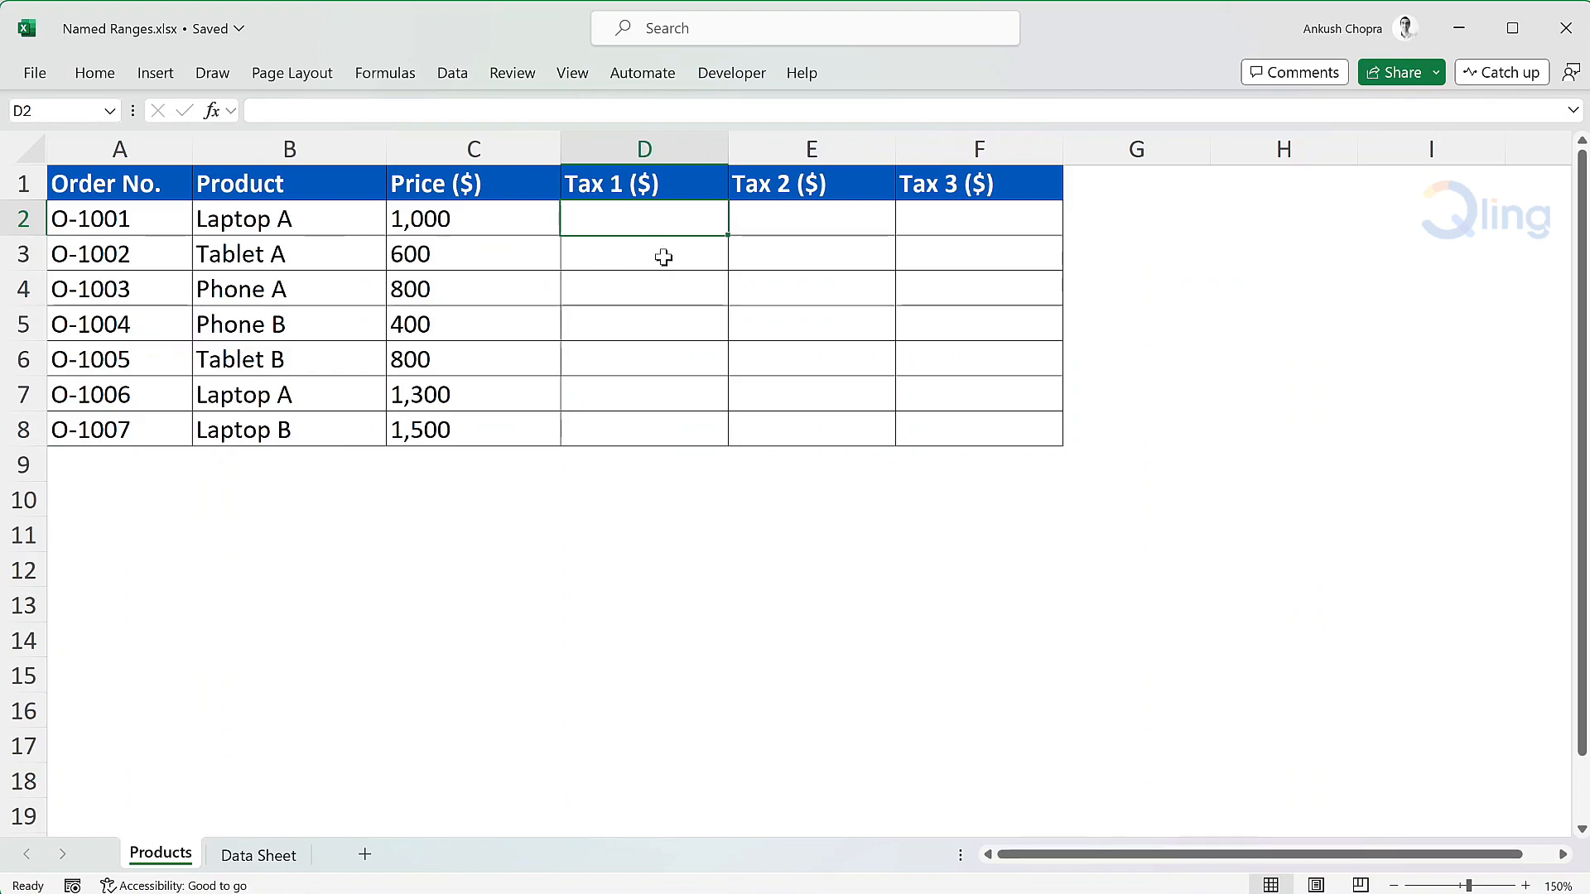
# Calculate the first order's Tax 1 in Products cell D2 with the formula =C2*'Data Sheet'!B1
pyautogui.write('=')
pyautogui.click(513, 219)
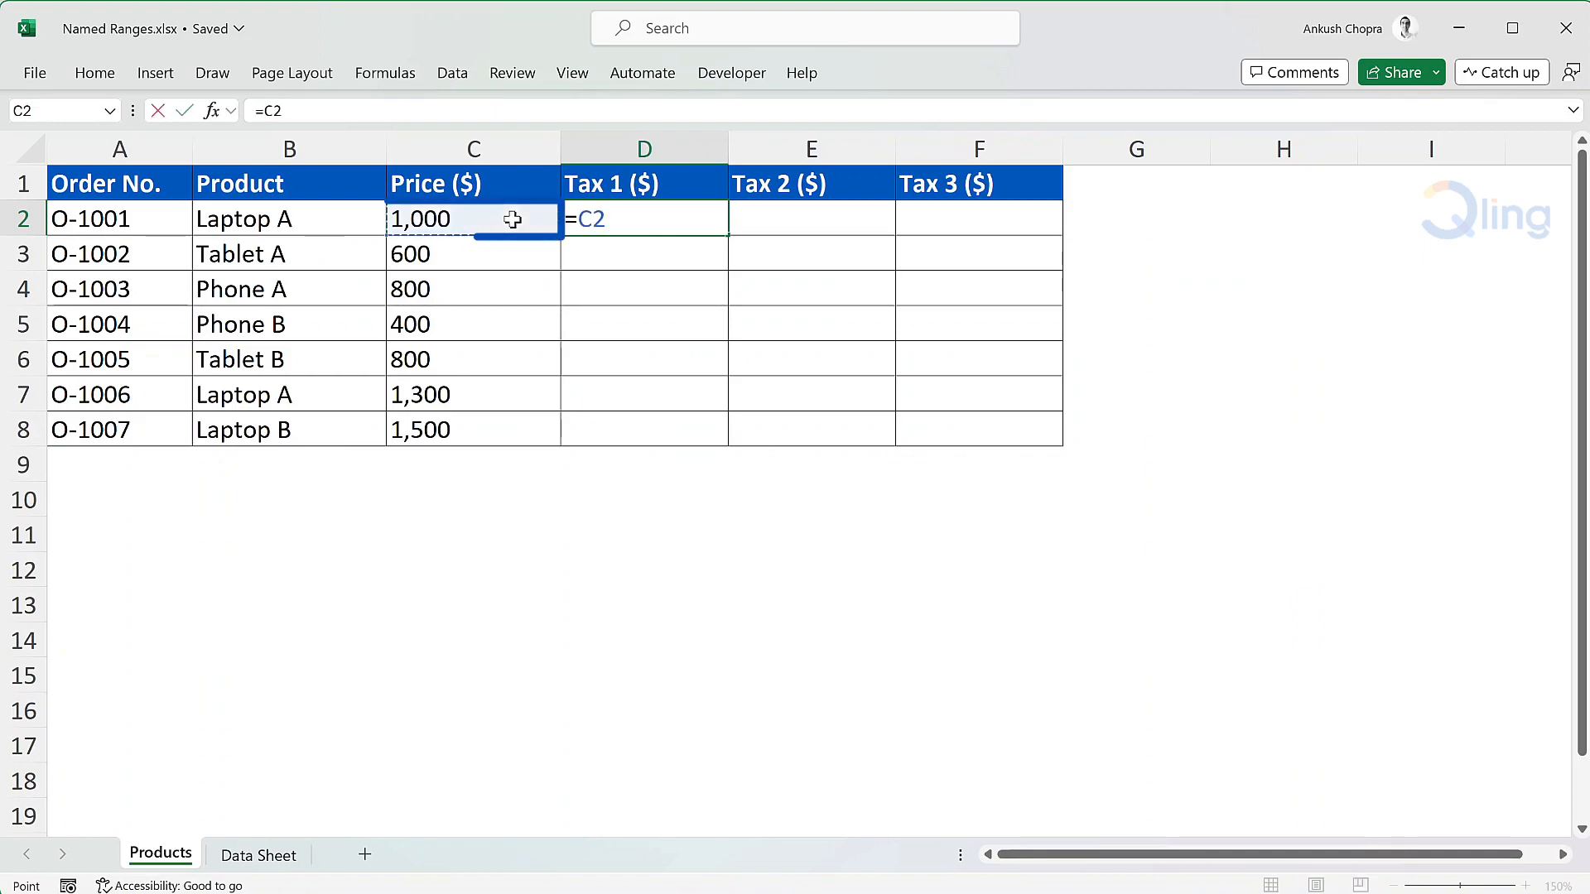
pyautogui.write('*')
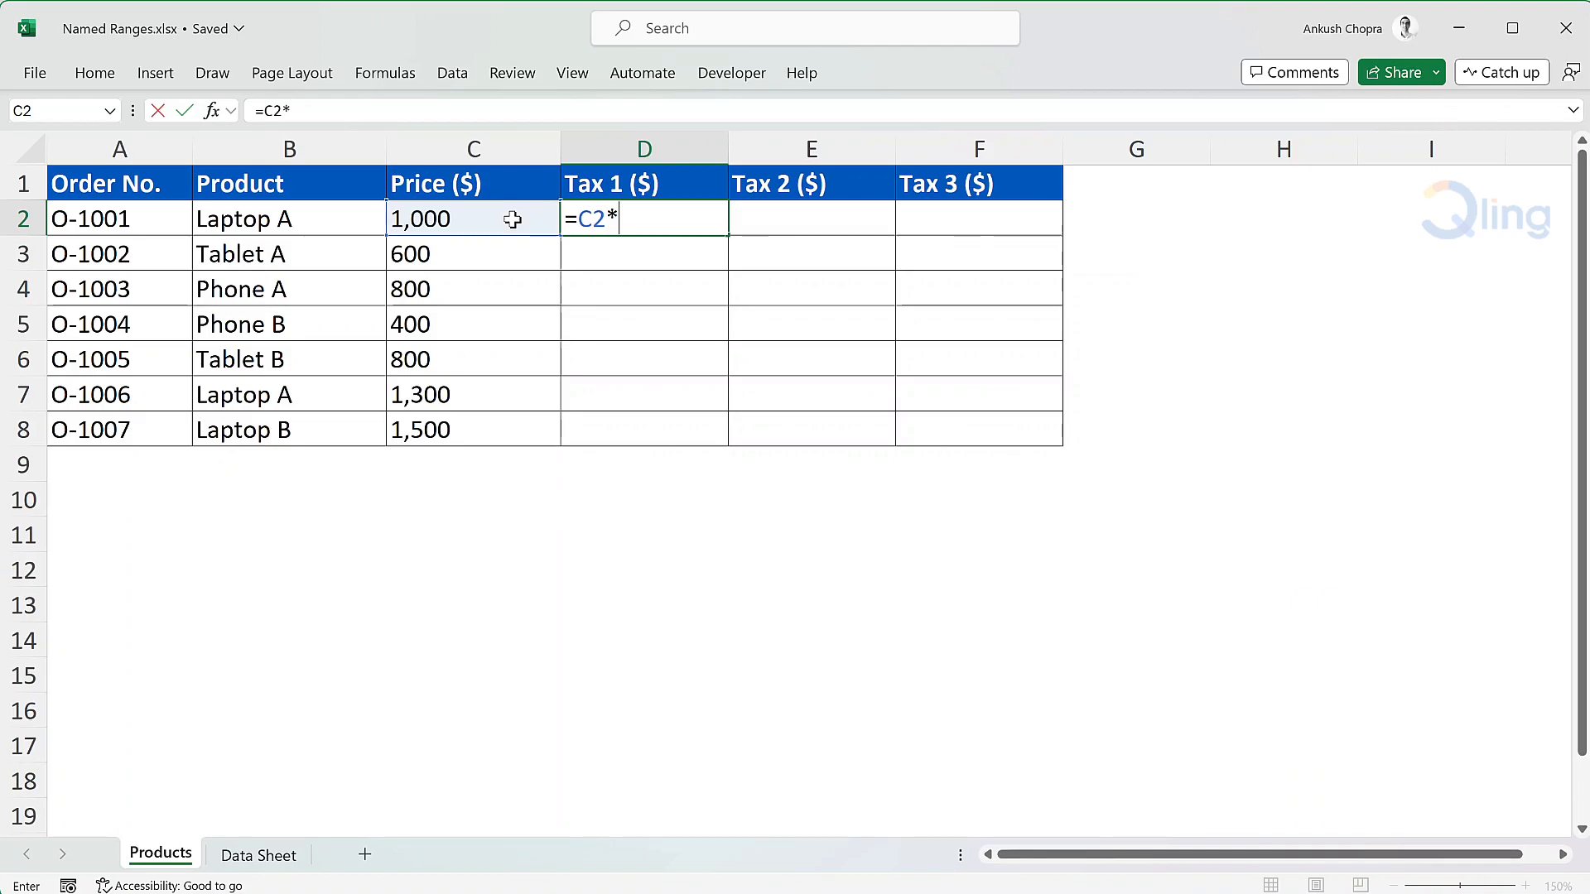
pyautogui.click(248, 864)
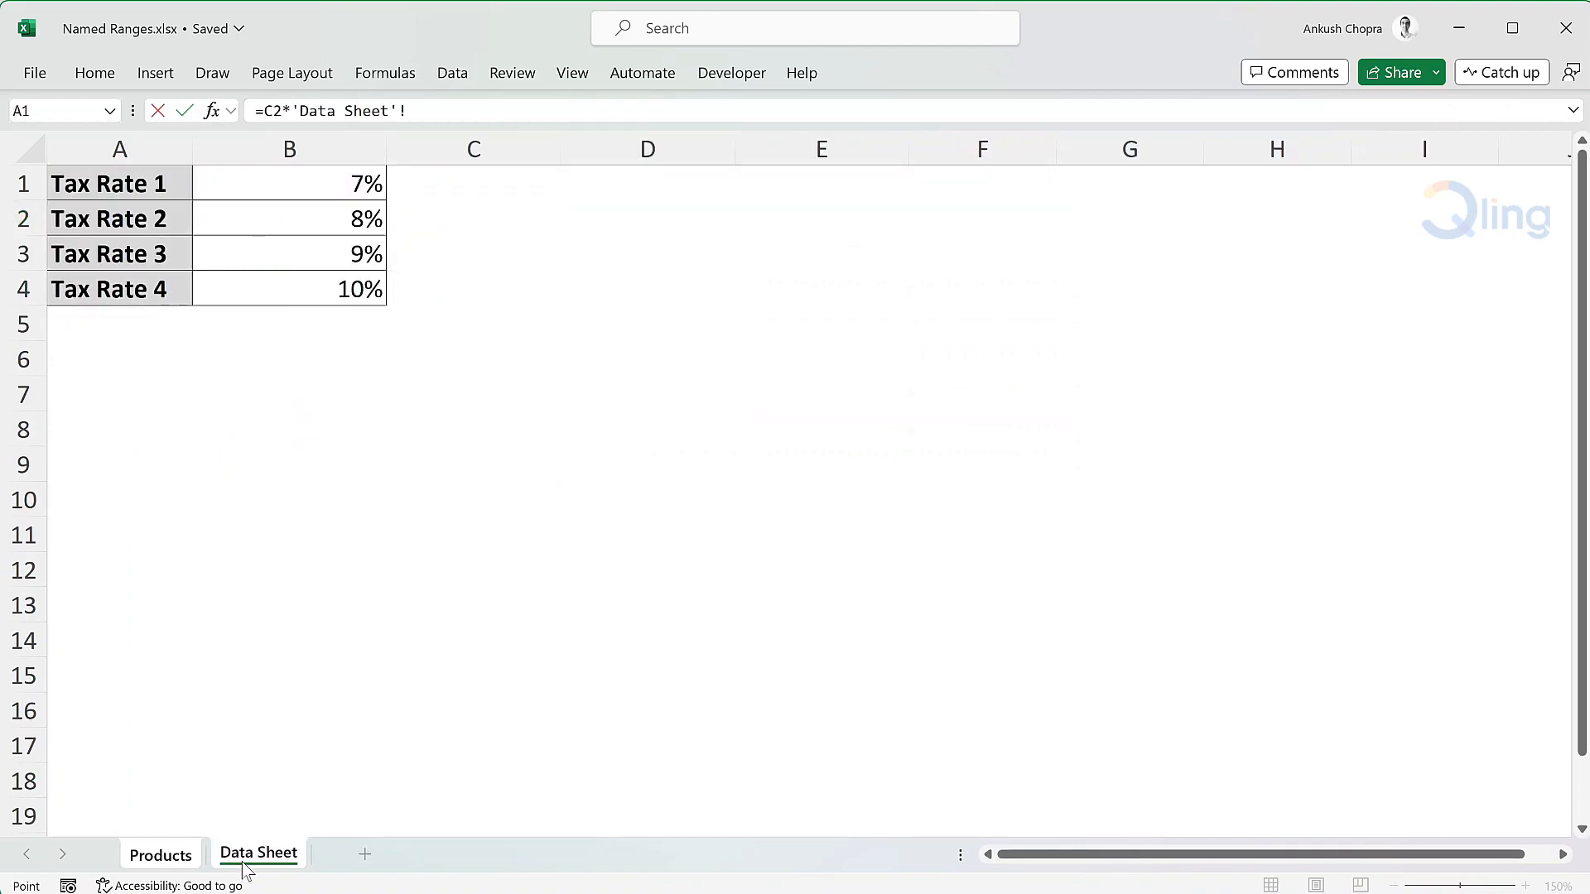
pyautogui.click(334, 183)
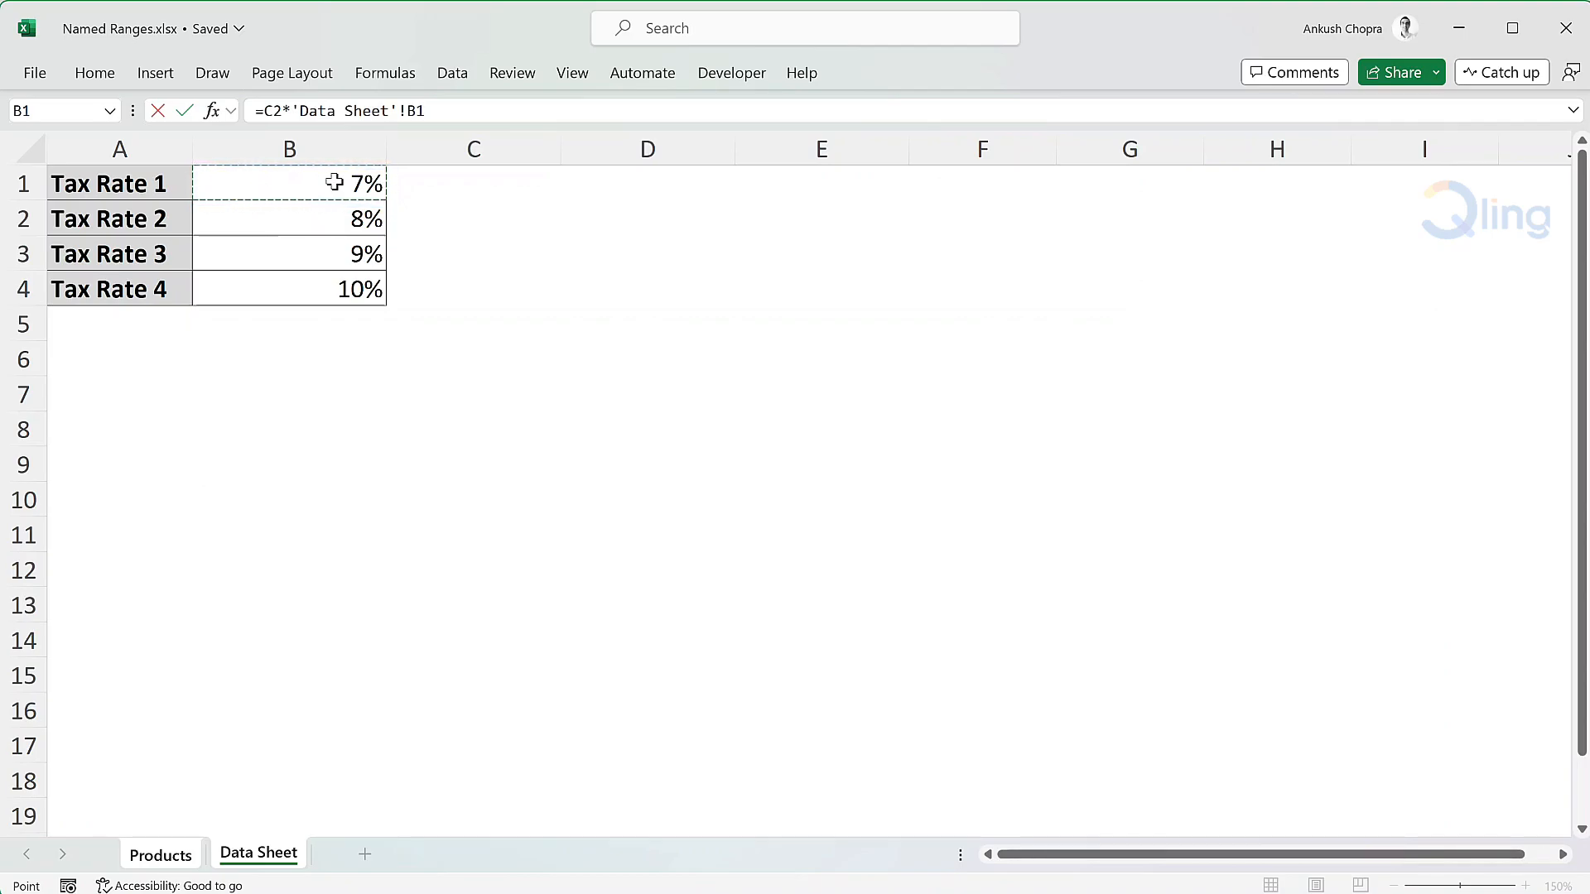
pyautogui.press('Return')
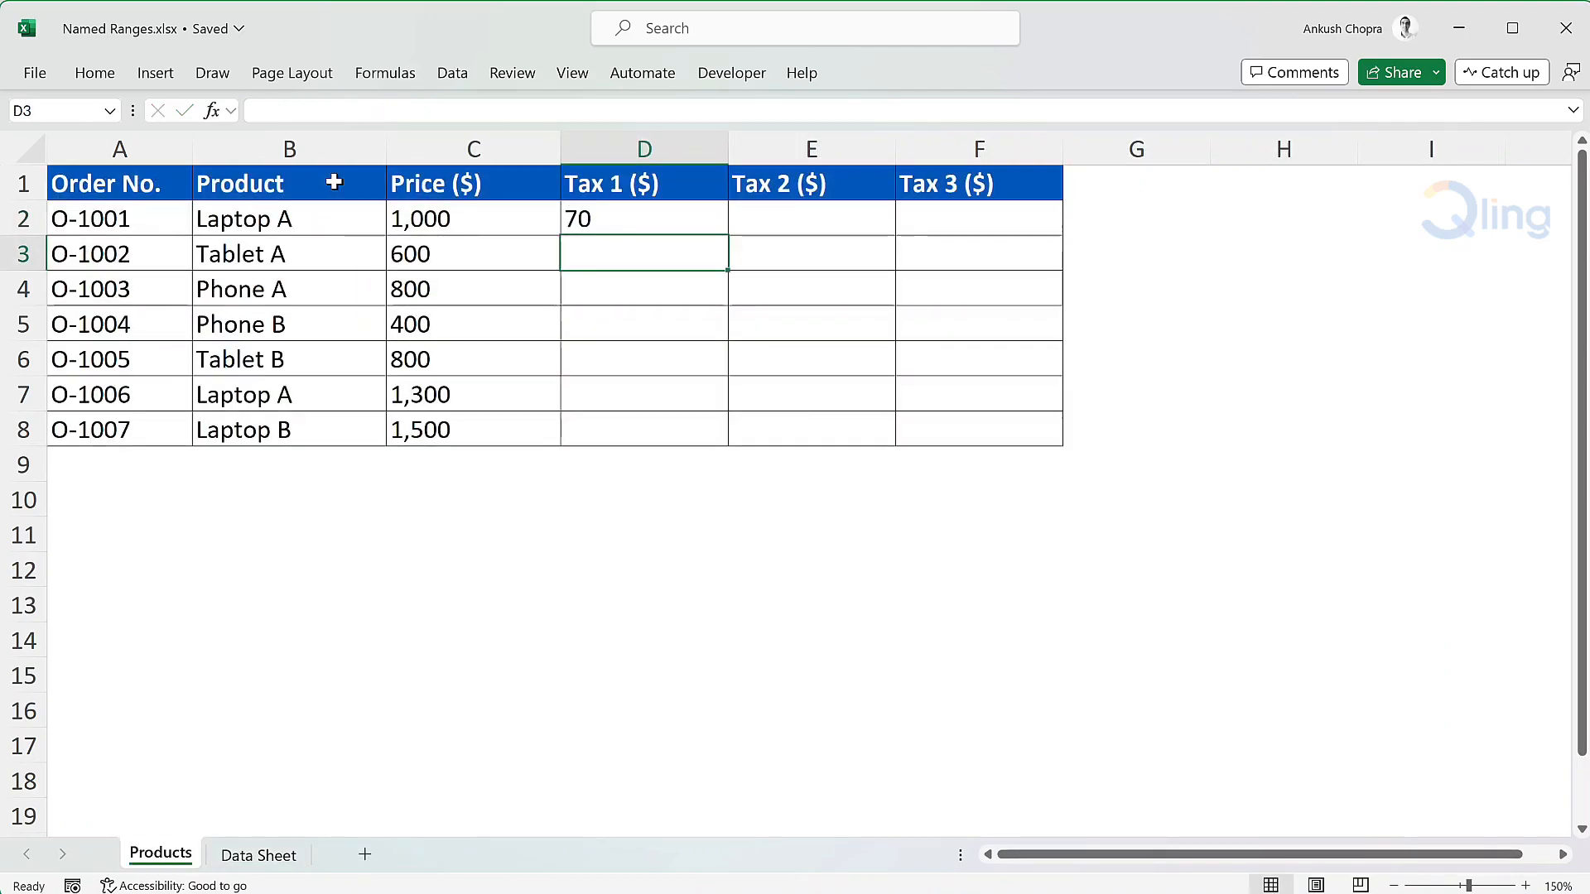
pyautogui.click(704, 216)
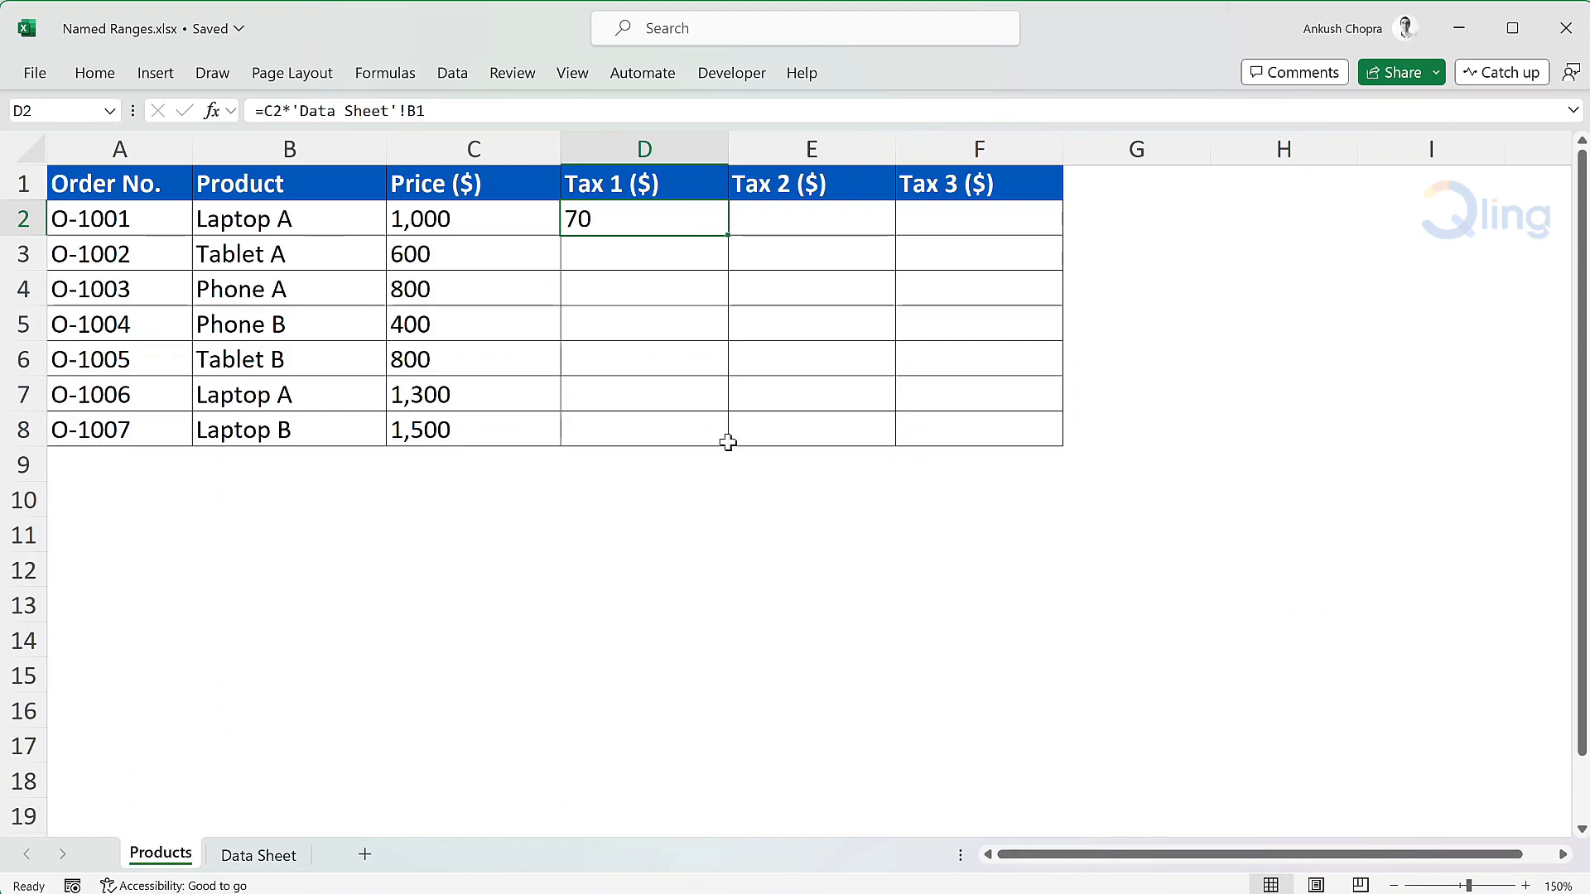
# Give cell B1 on the Data Sheet worksheet, the Tax Rate 1 value, the name taxrate1
pyautogui.click(276, 870)
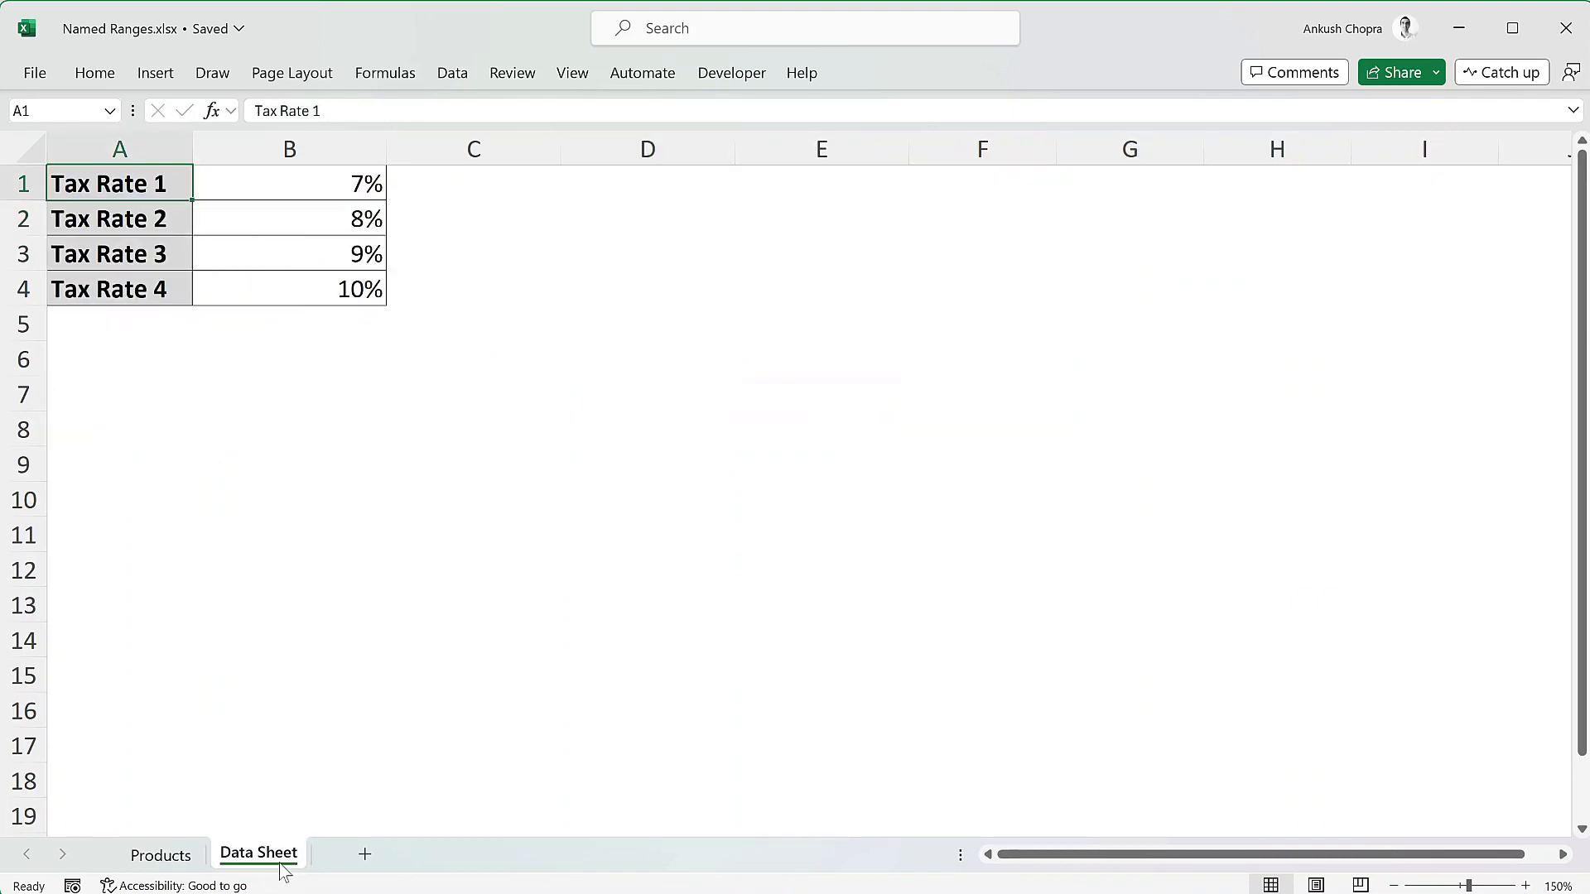
pyautogui.click(521, 305)
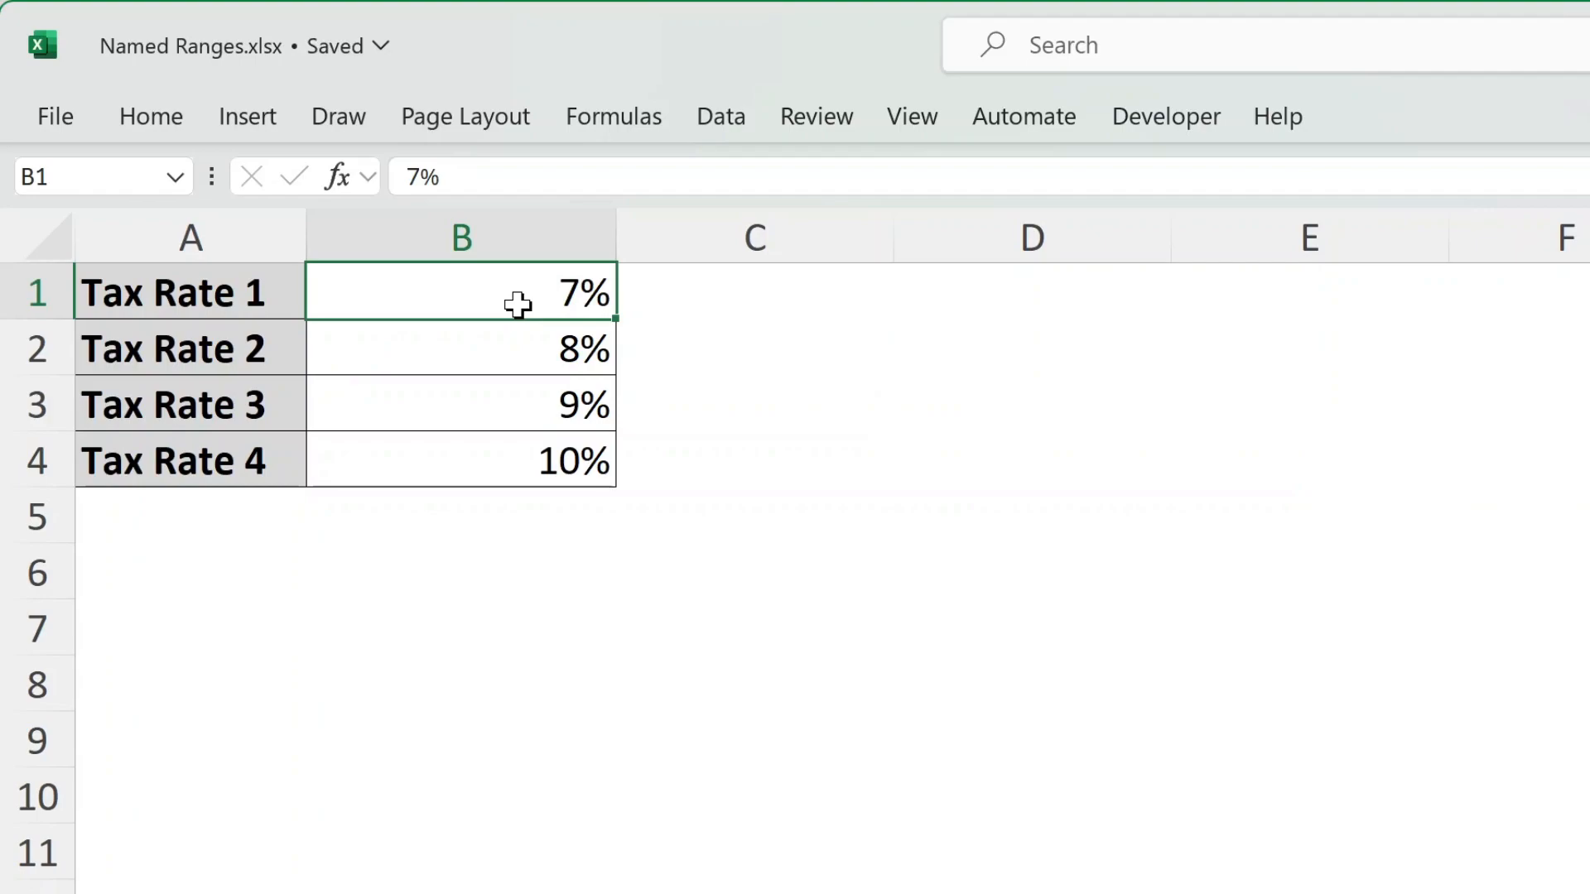
pyautogui.hotkey('alt', 'F3')
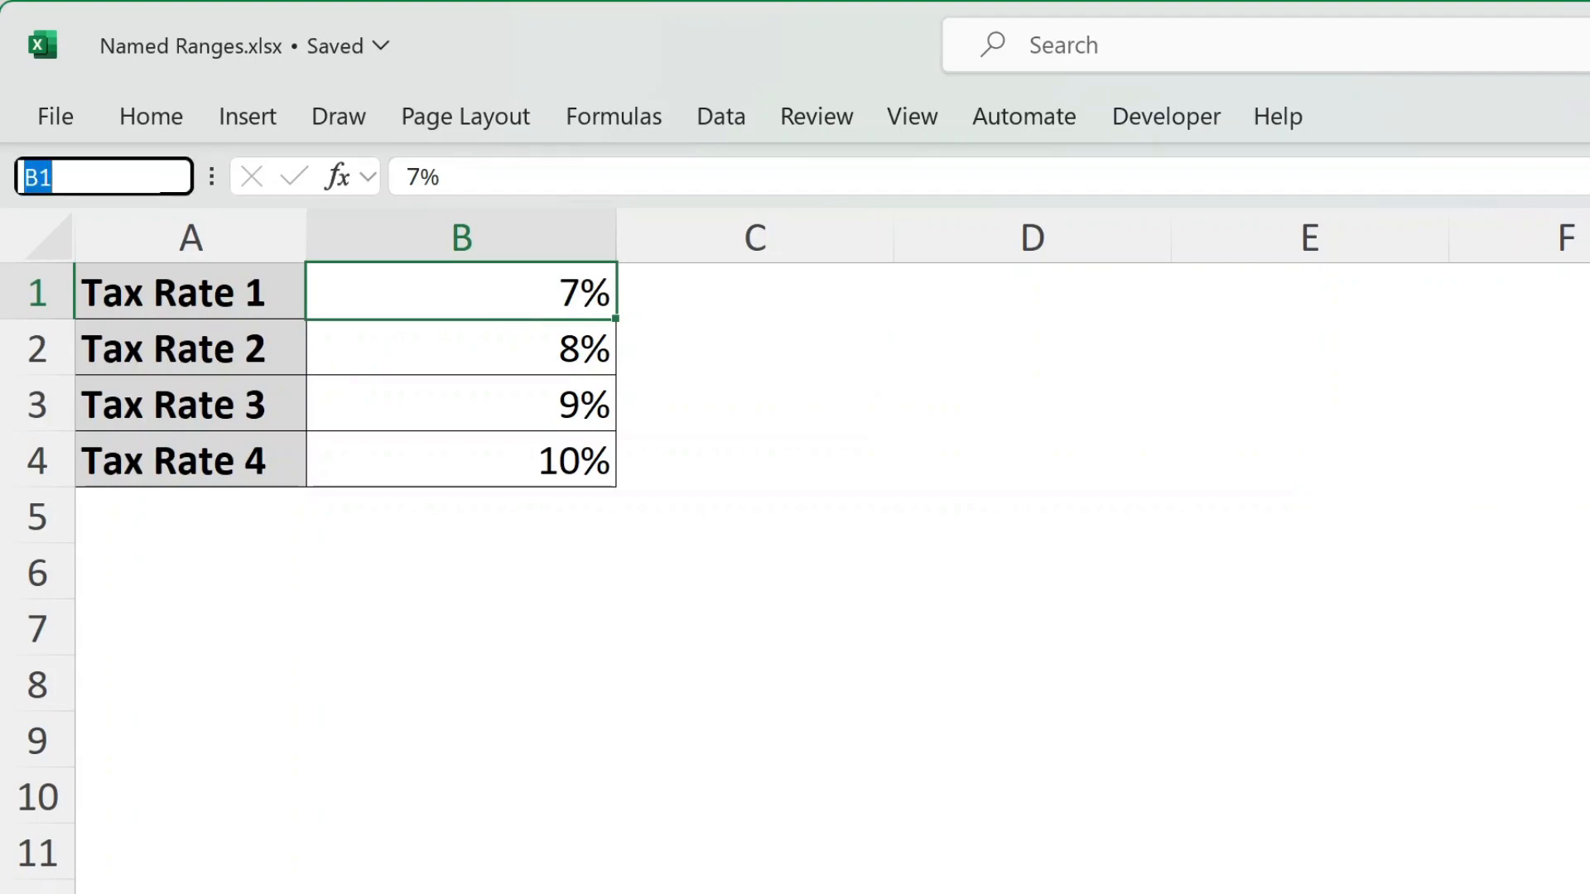
pyautogui.write('taxrate1')
pyautogui.press('Return')
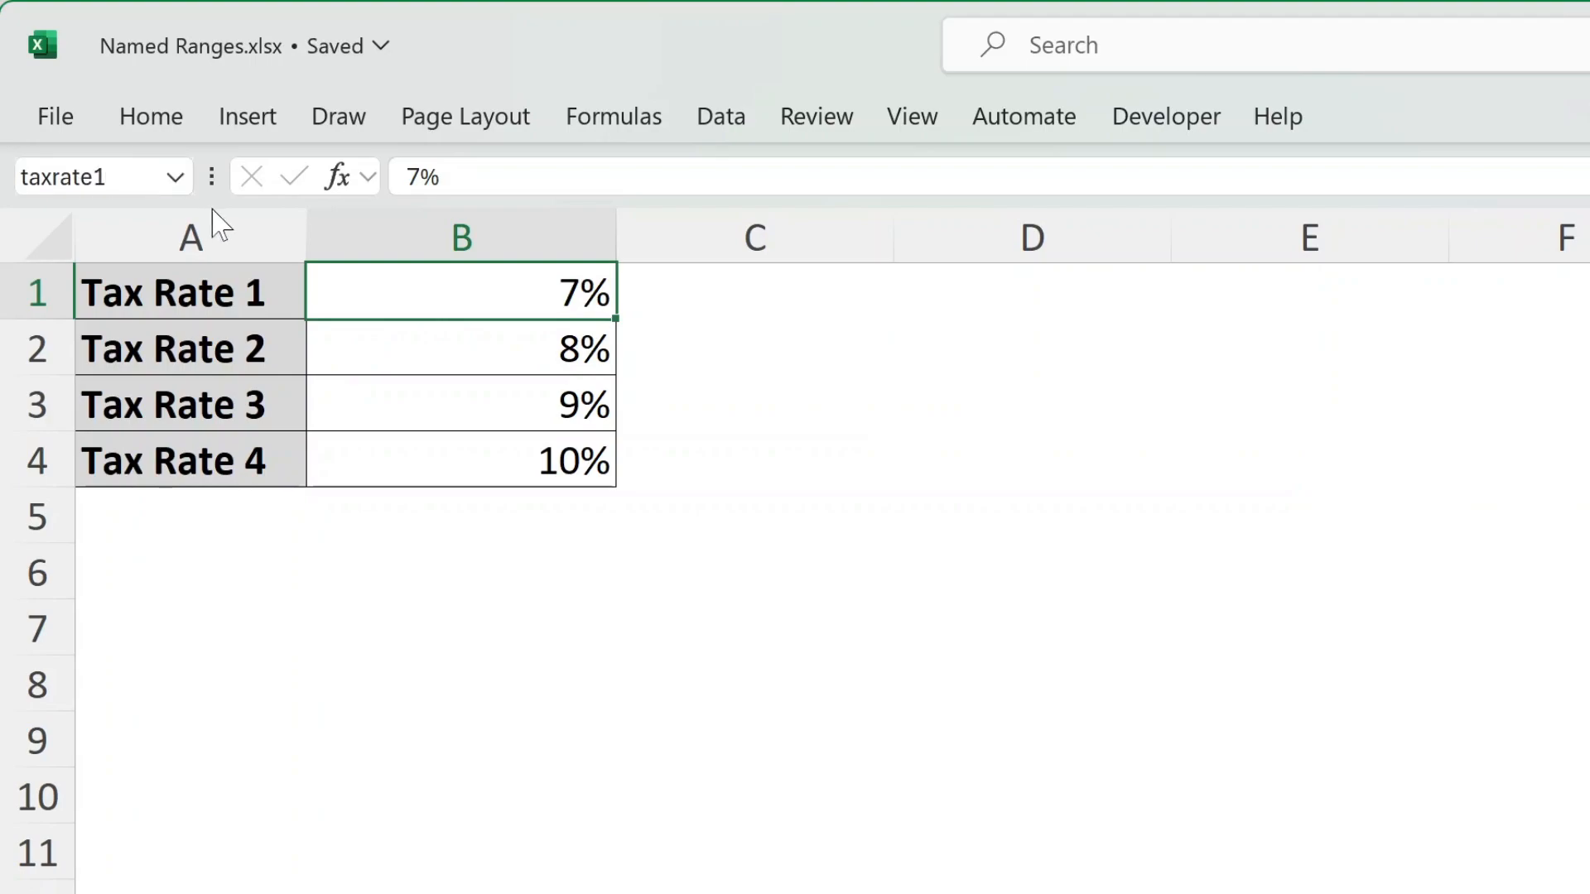
# Enter the formula =taxrate1 in cell D2 of the Data Sheet worksheet to test the name
pyautogui.click(1024, 365)
pyautogui.write('=')
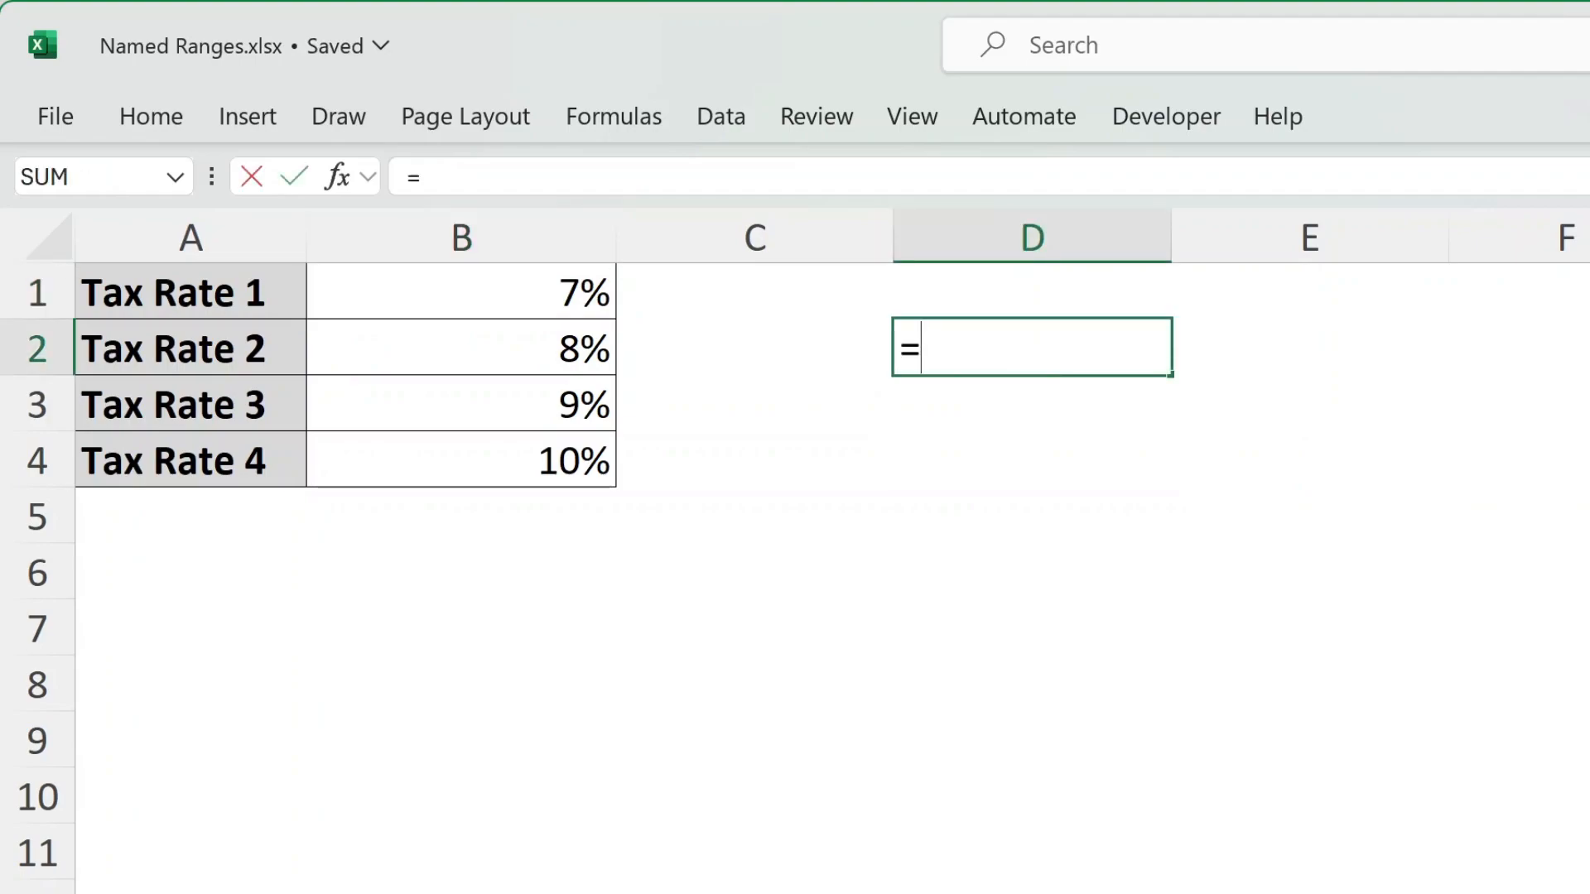
pyautogui.write('taxrate1')
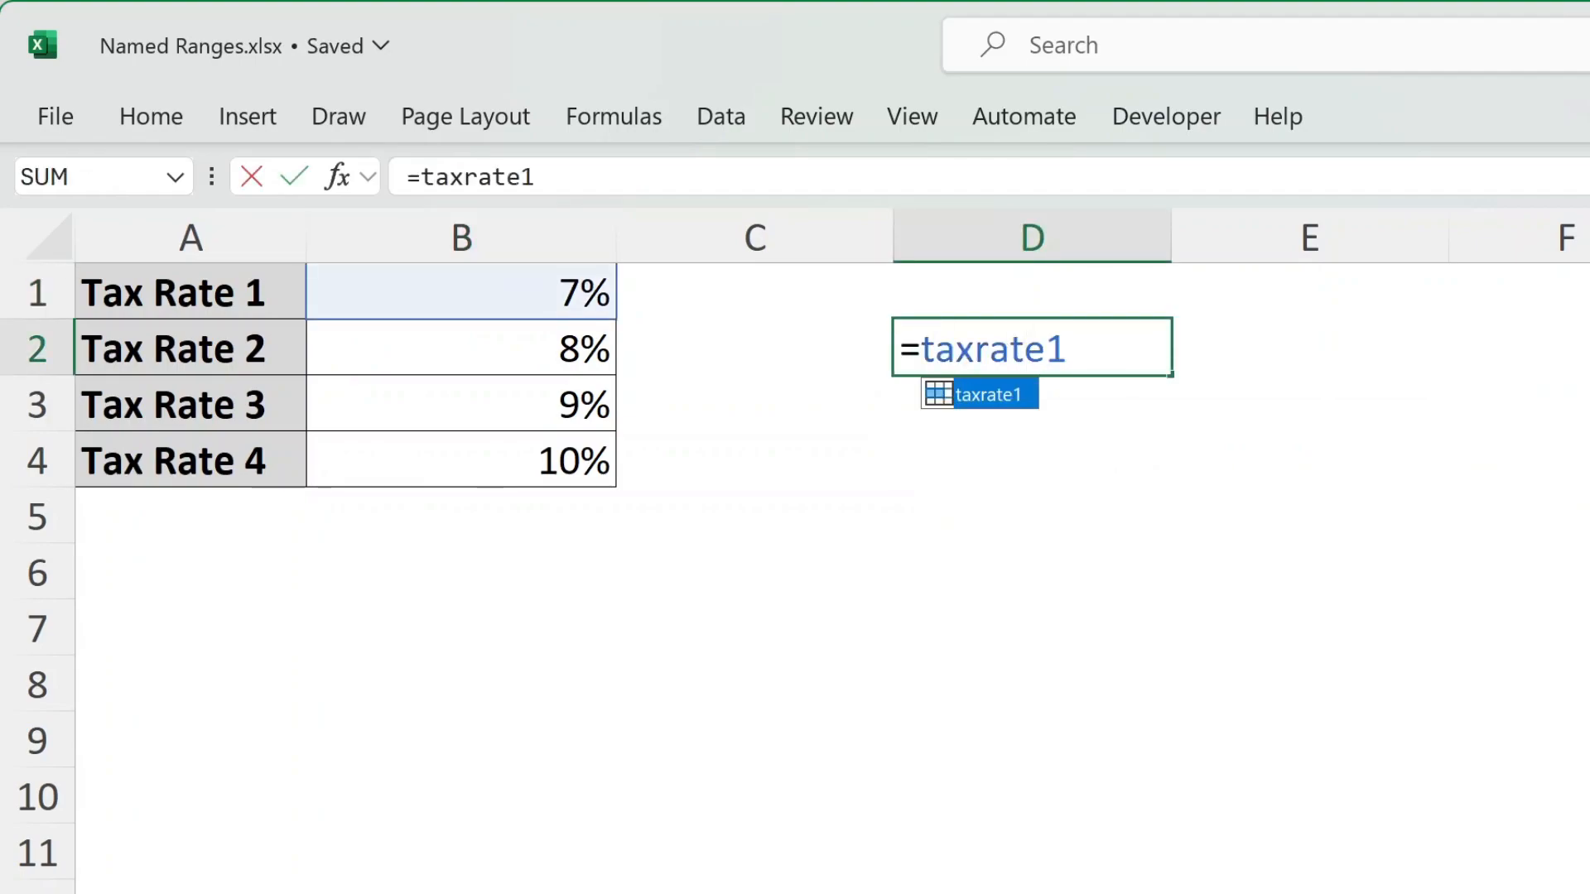
pyautogui.press('Return')
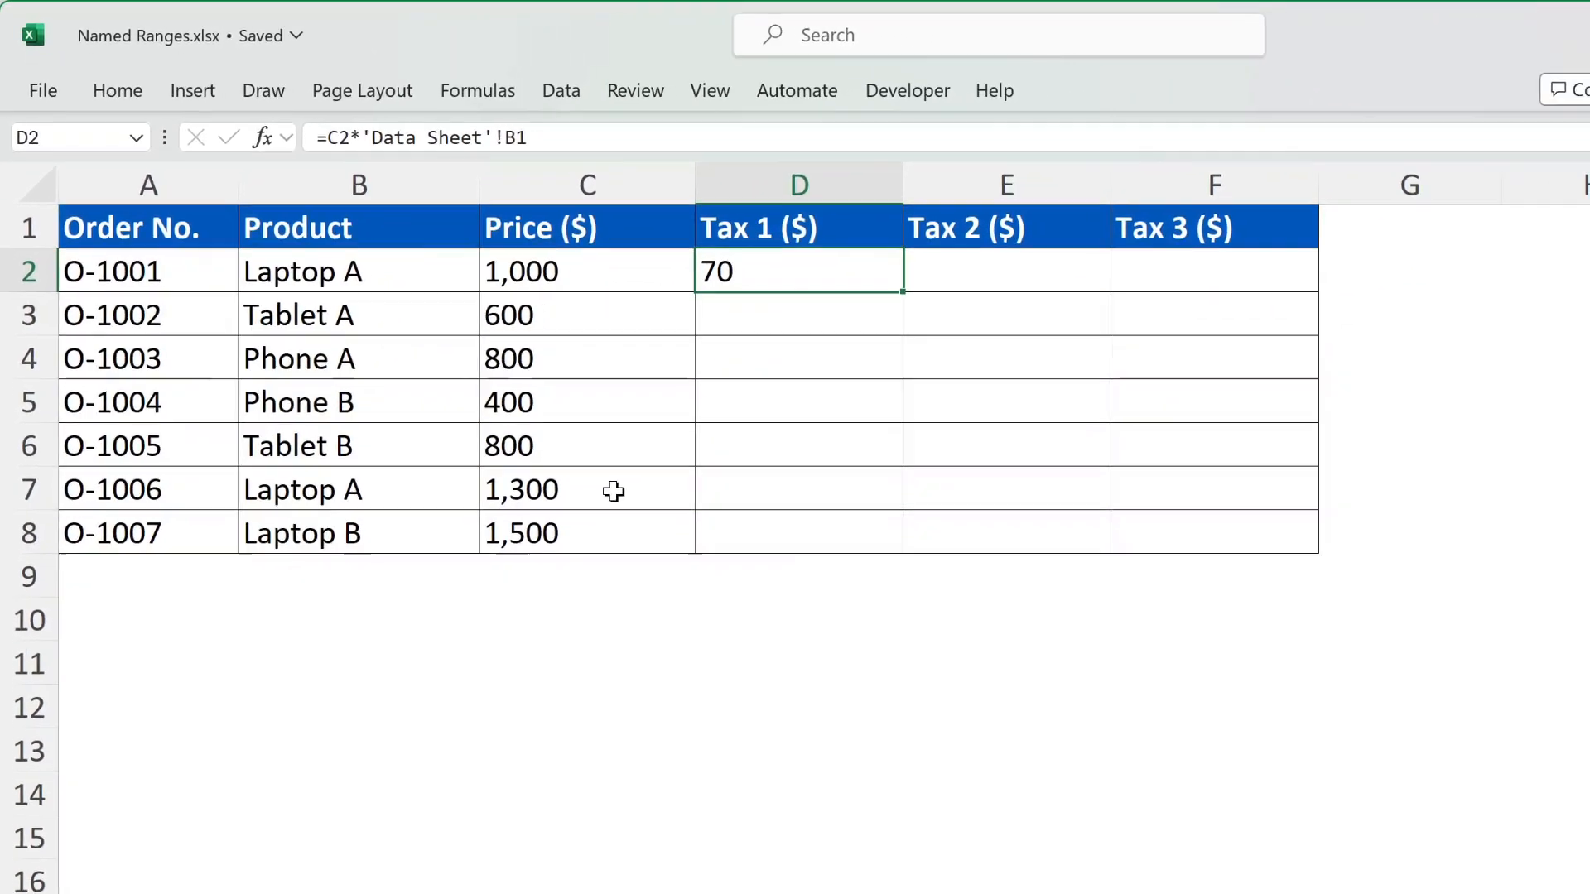
# Replace the Tax 1 formula in Products cell D2 with =C2*taxrate1
pyautogui.press('Delete')
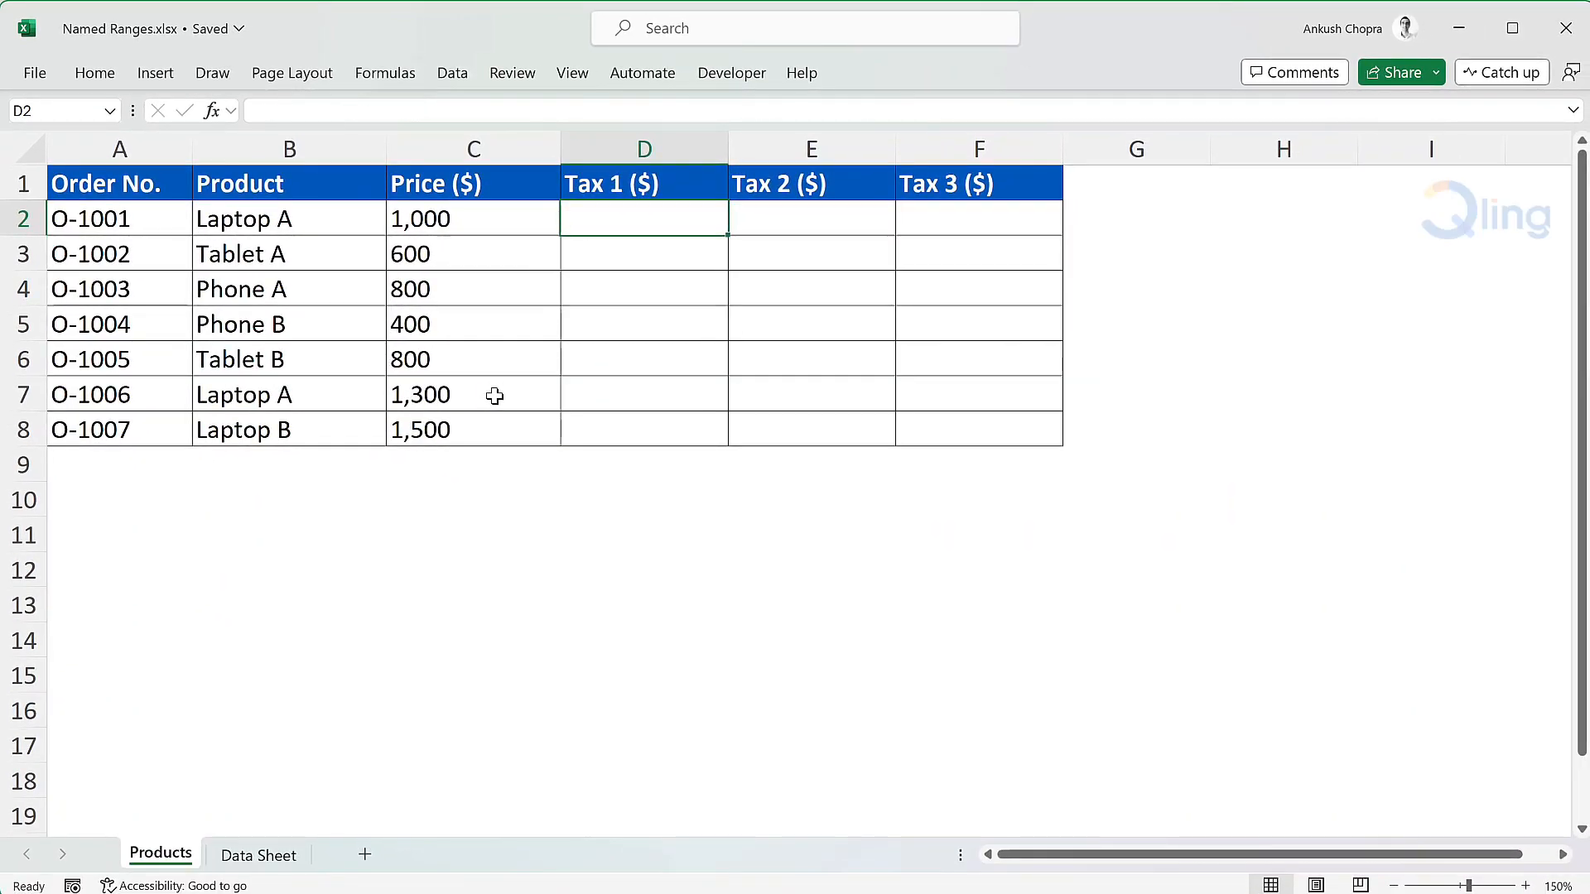
pyautogui.write('=')
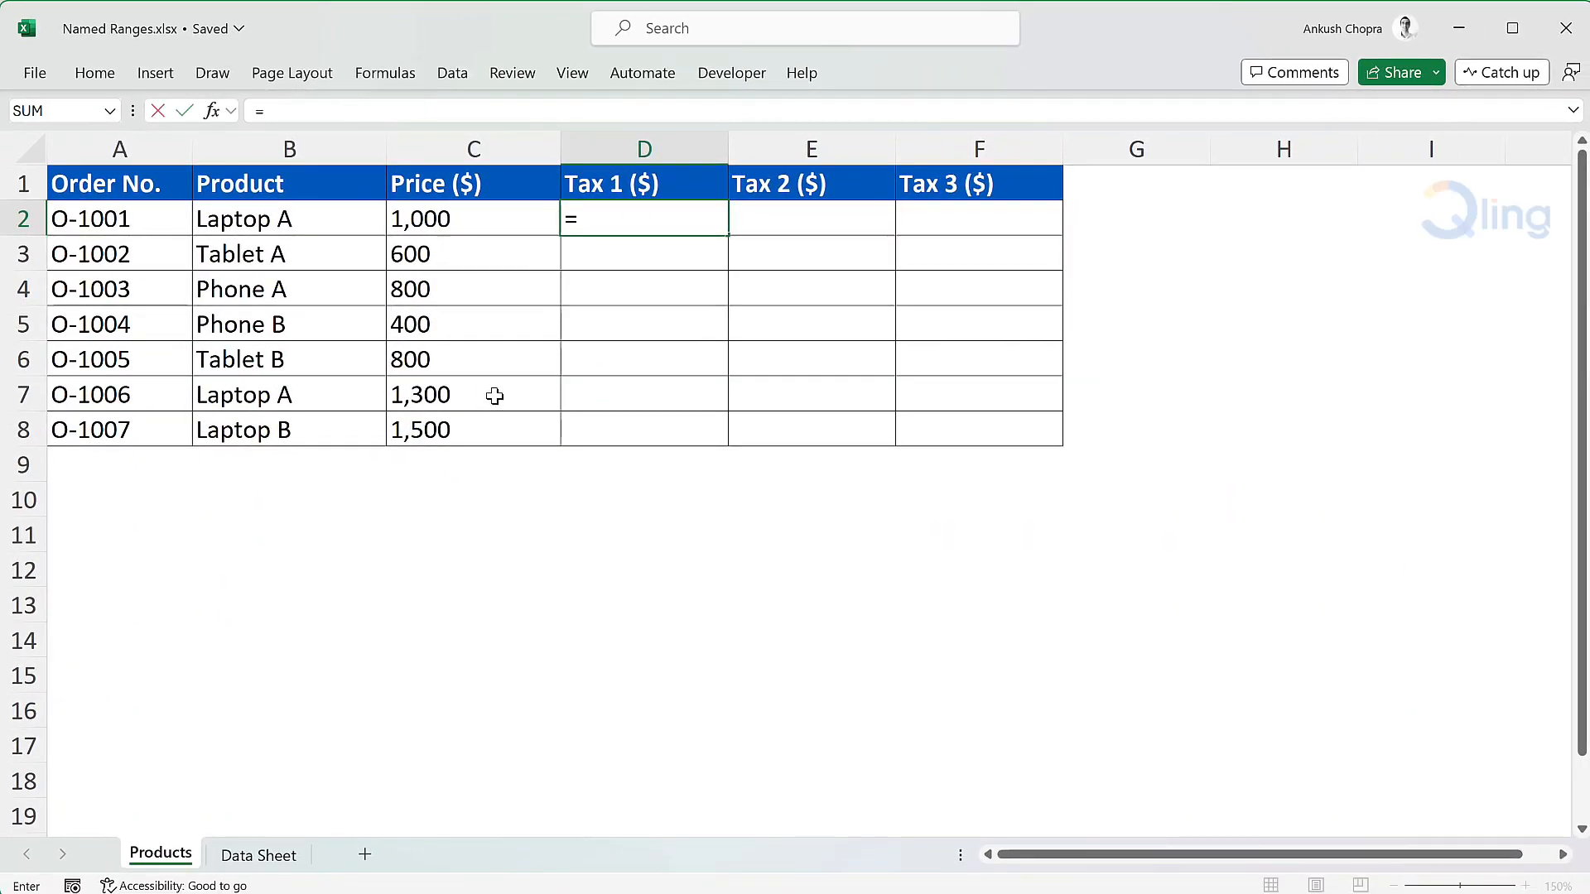
pyautogui.click(533, 218)
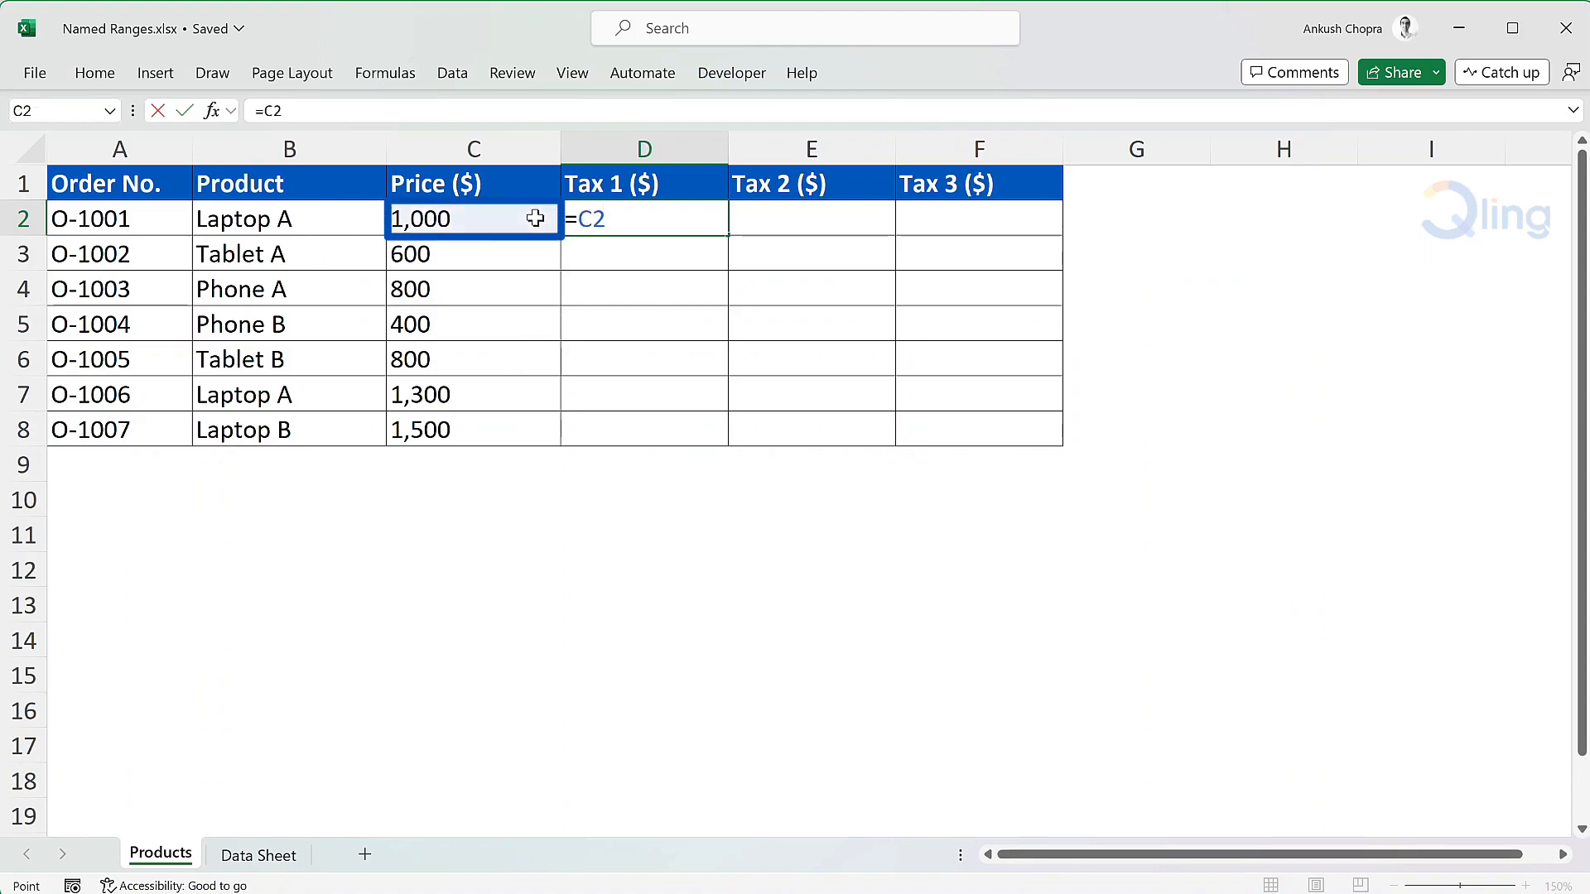
pyautogui.write('*taxr')
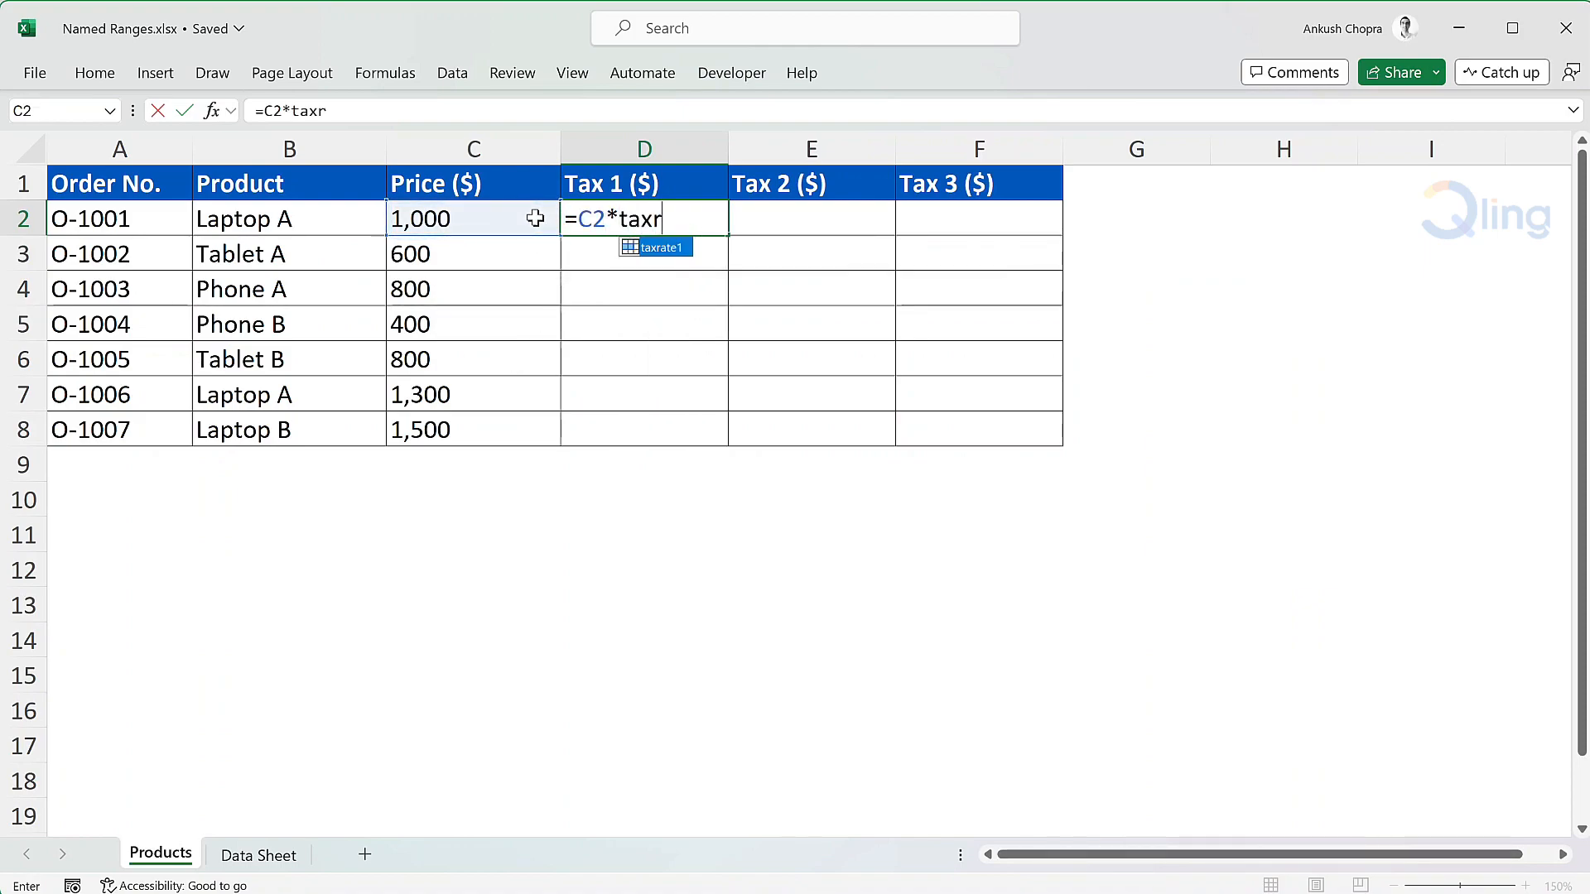
pyautogui.press('Tab')
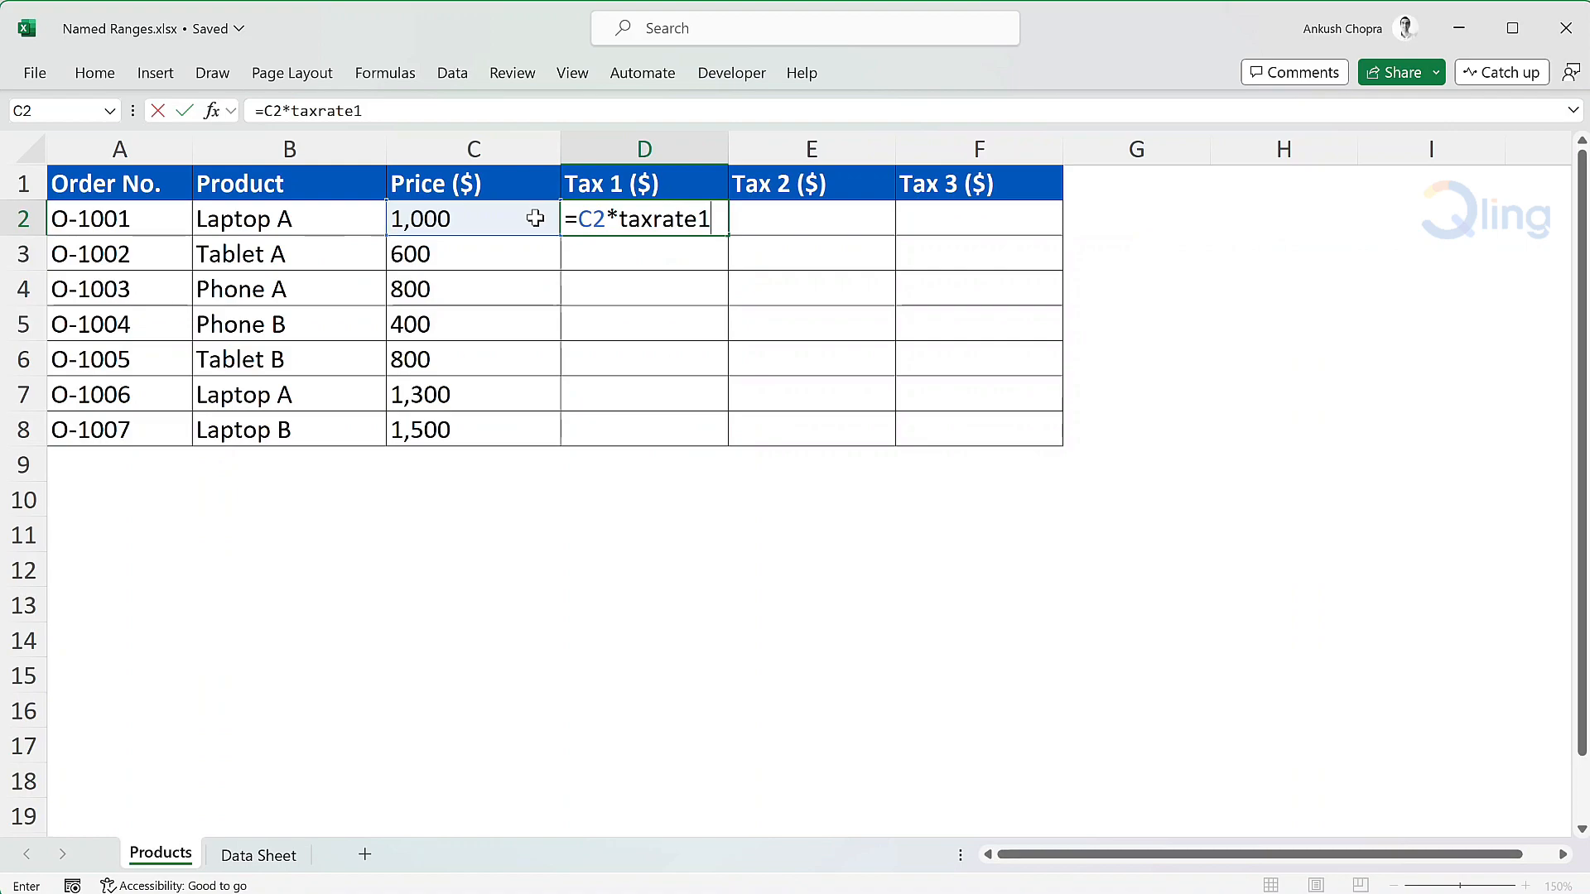
pyautogui.press('Return')
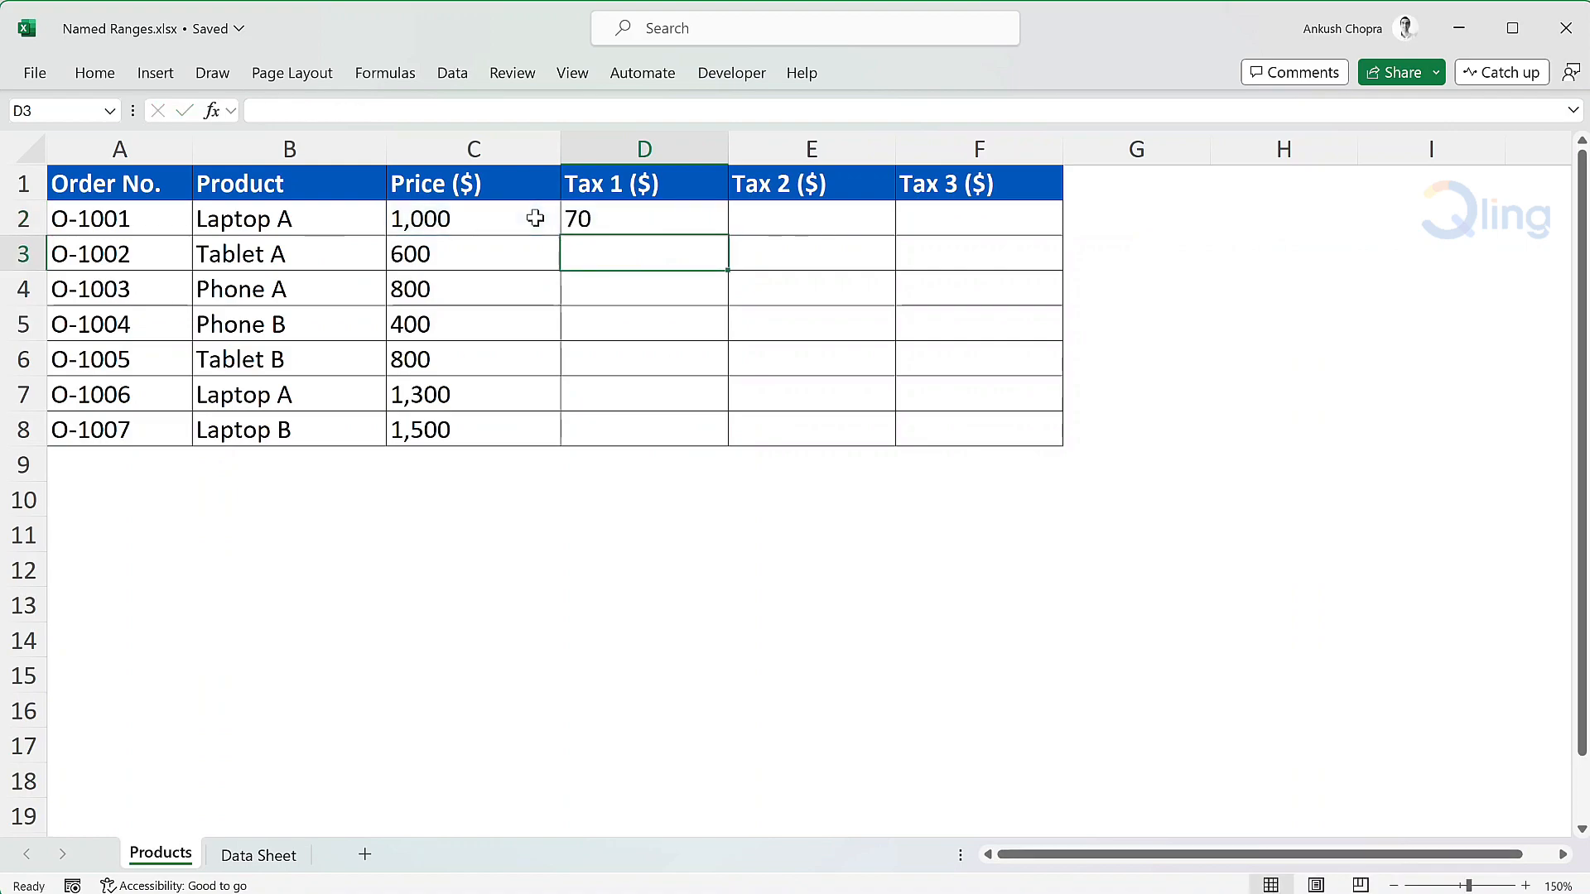
# Fill the Tax 1 formula from D2 down through D8 and inspect the formula in D2
pyautogui.click(722, 230)
pyautogui.moveTo(727, 234); pyautogui.dragTo(729, 447)
pyautogui.click(714, 469)
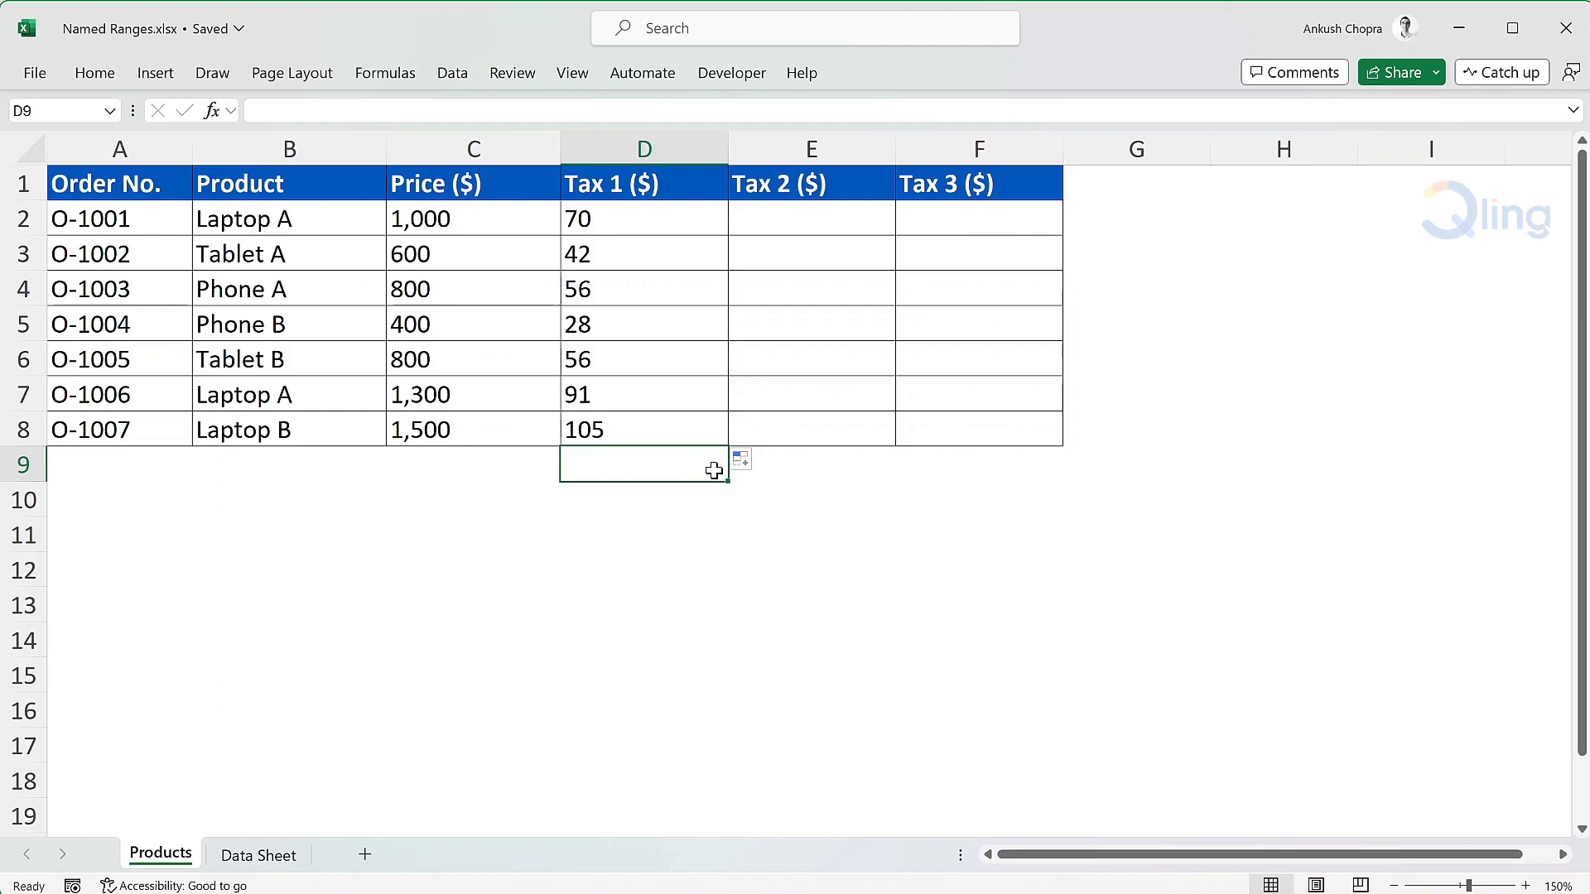
pyautogui.click(670, 224)
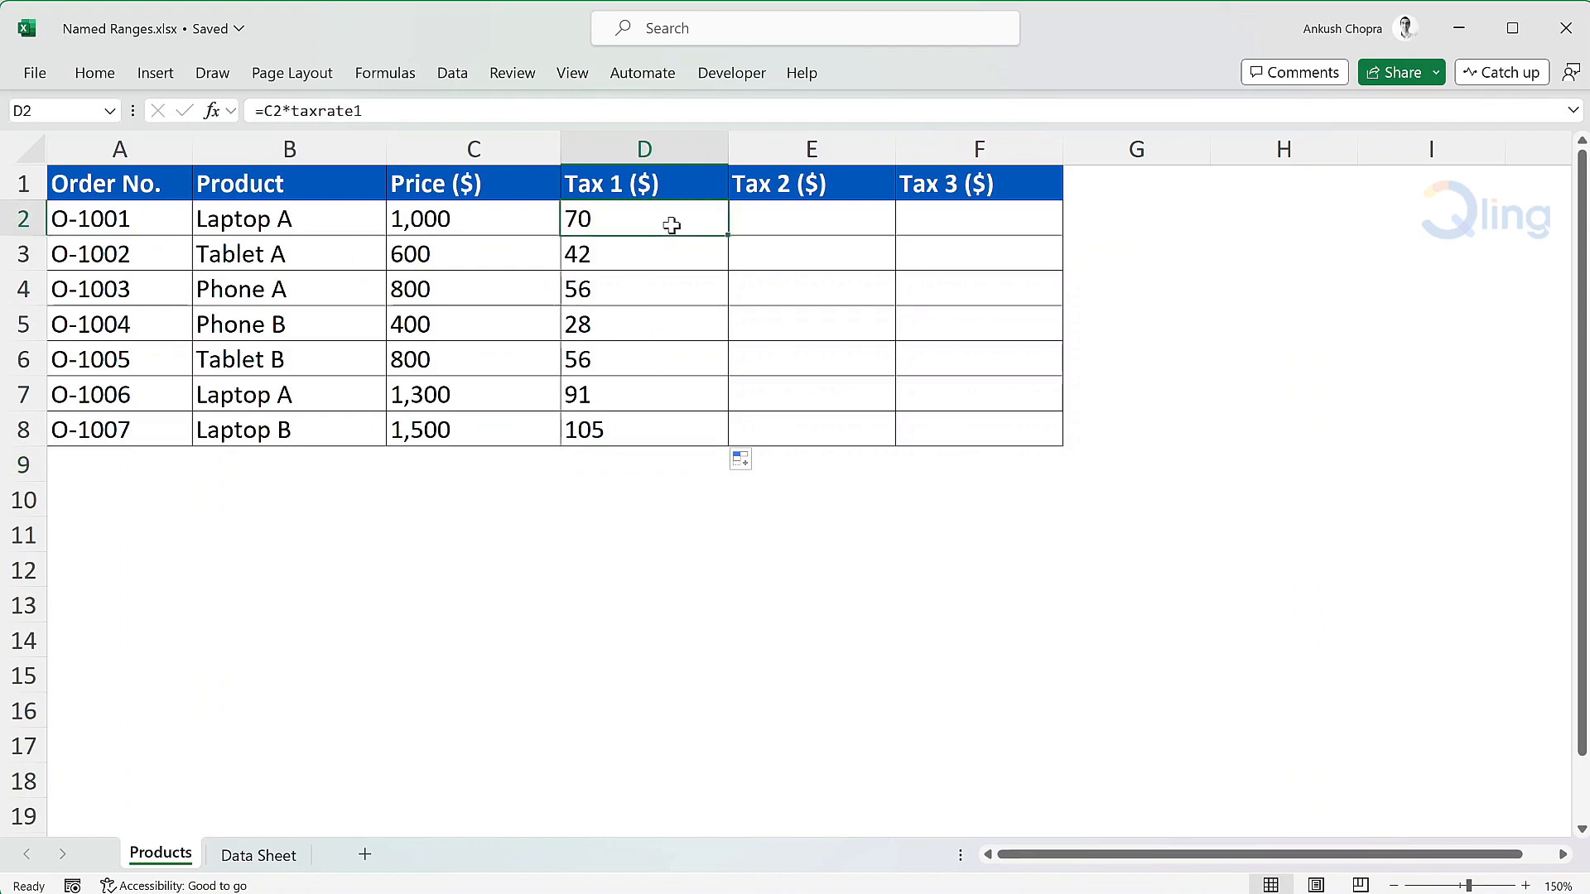
pyautogui.doubleClick(671, 222)
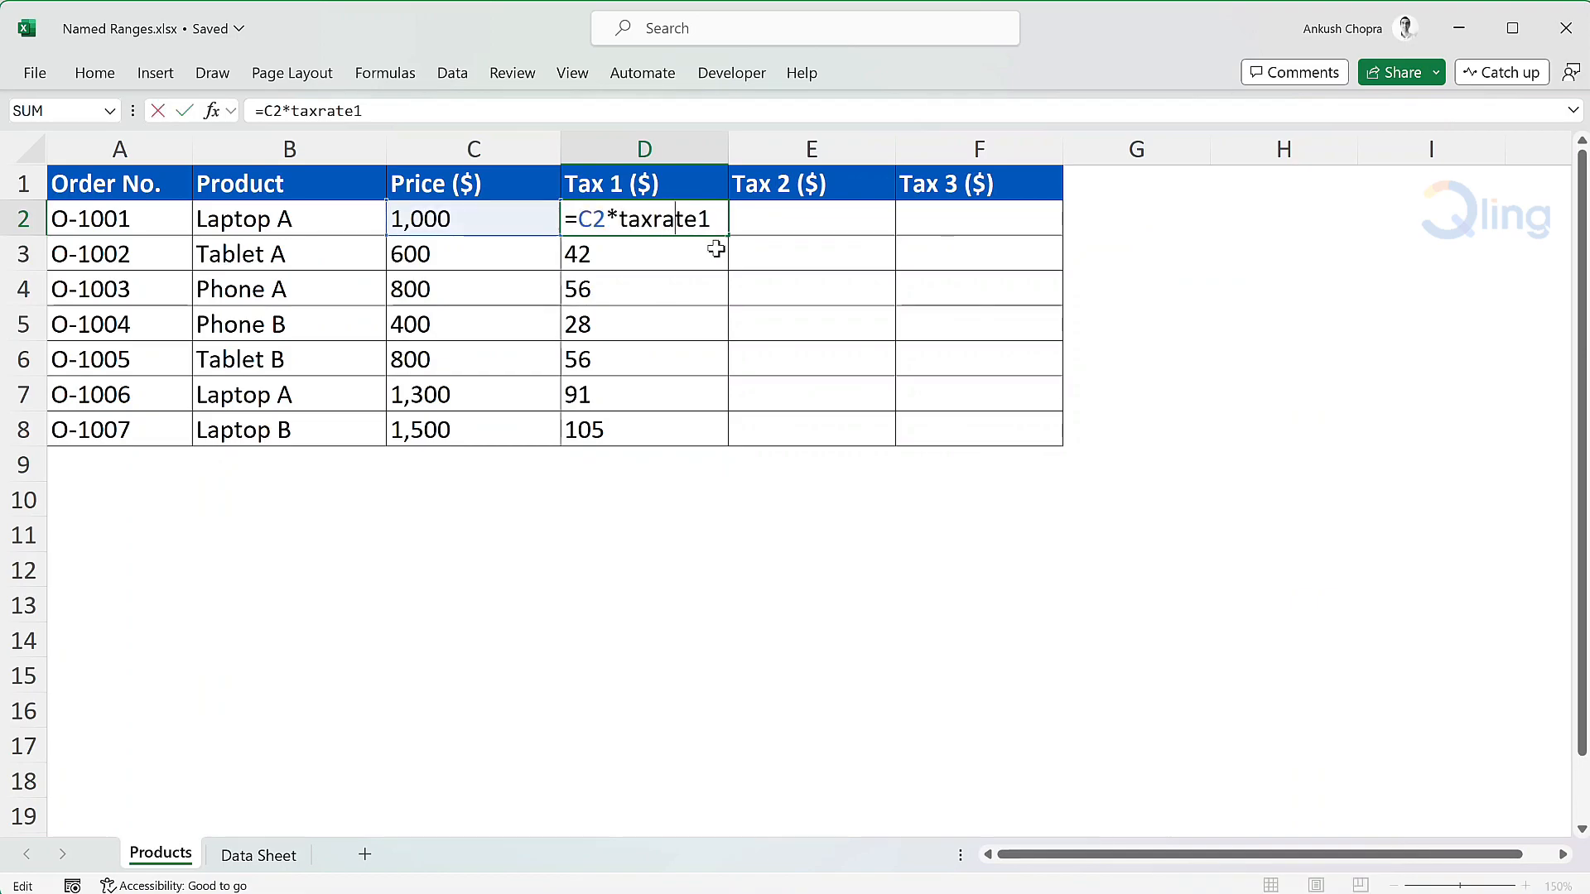
pyautogui.hotkey('ctrl', 'Return')
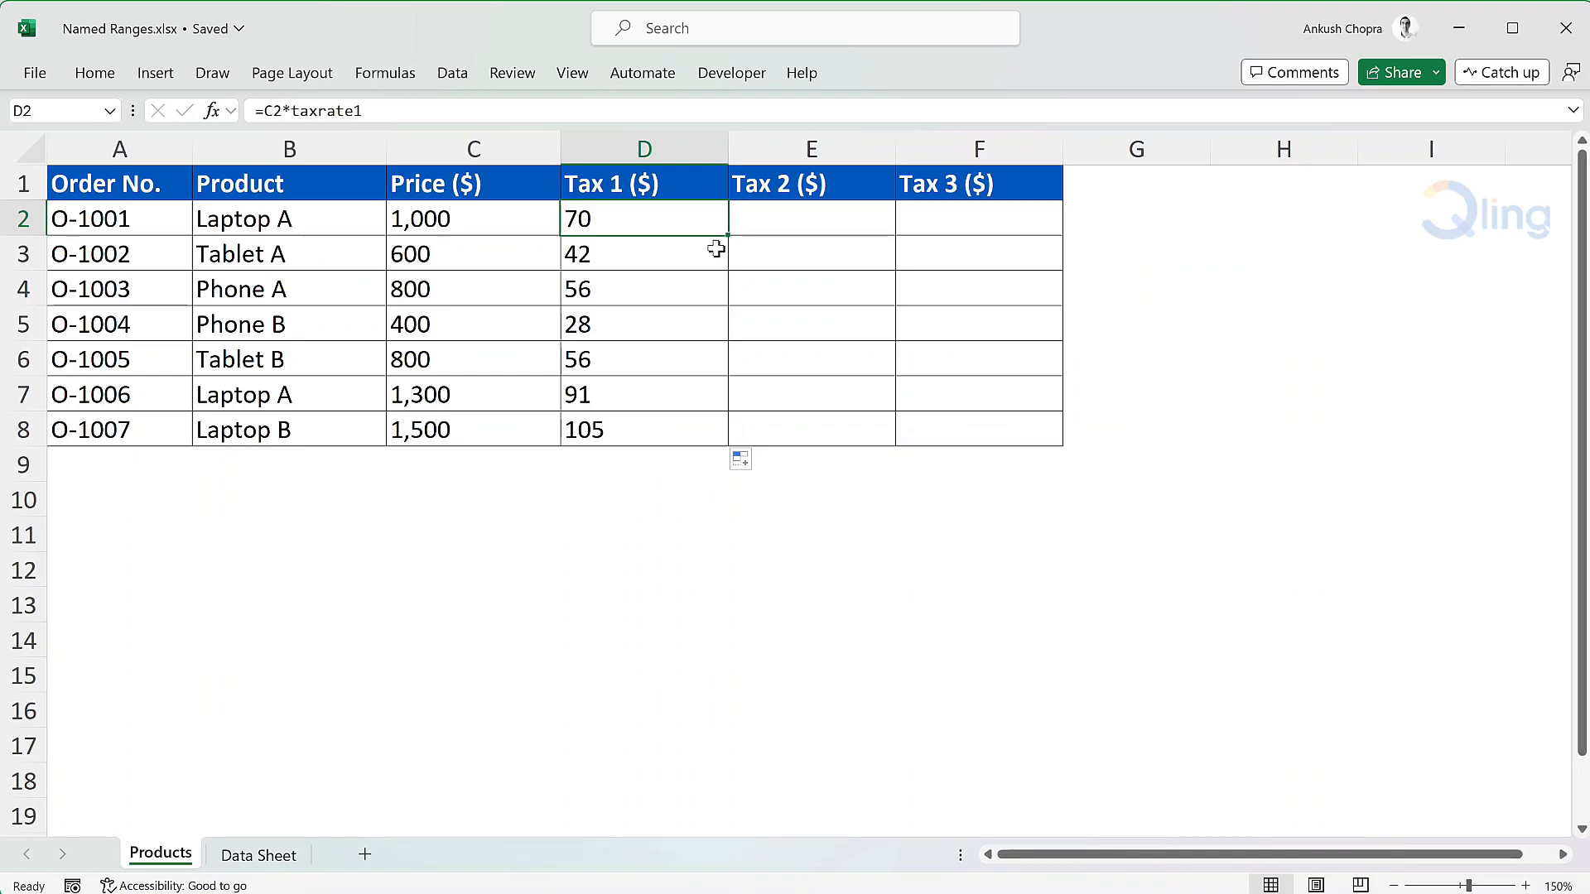
# Define the workbook-scope name taxrate2 for cell B2 on the Data Sheet worksheet
pyautogui.click(261, 855)
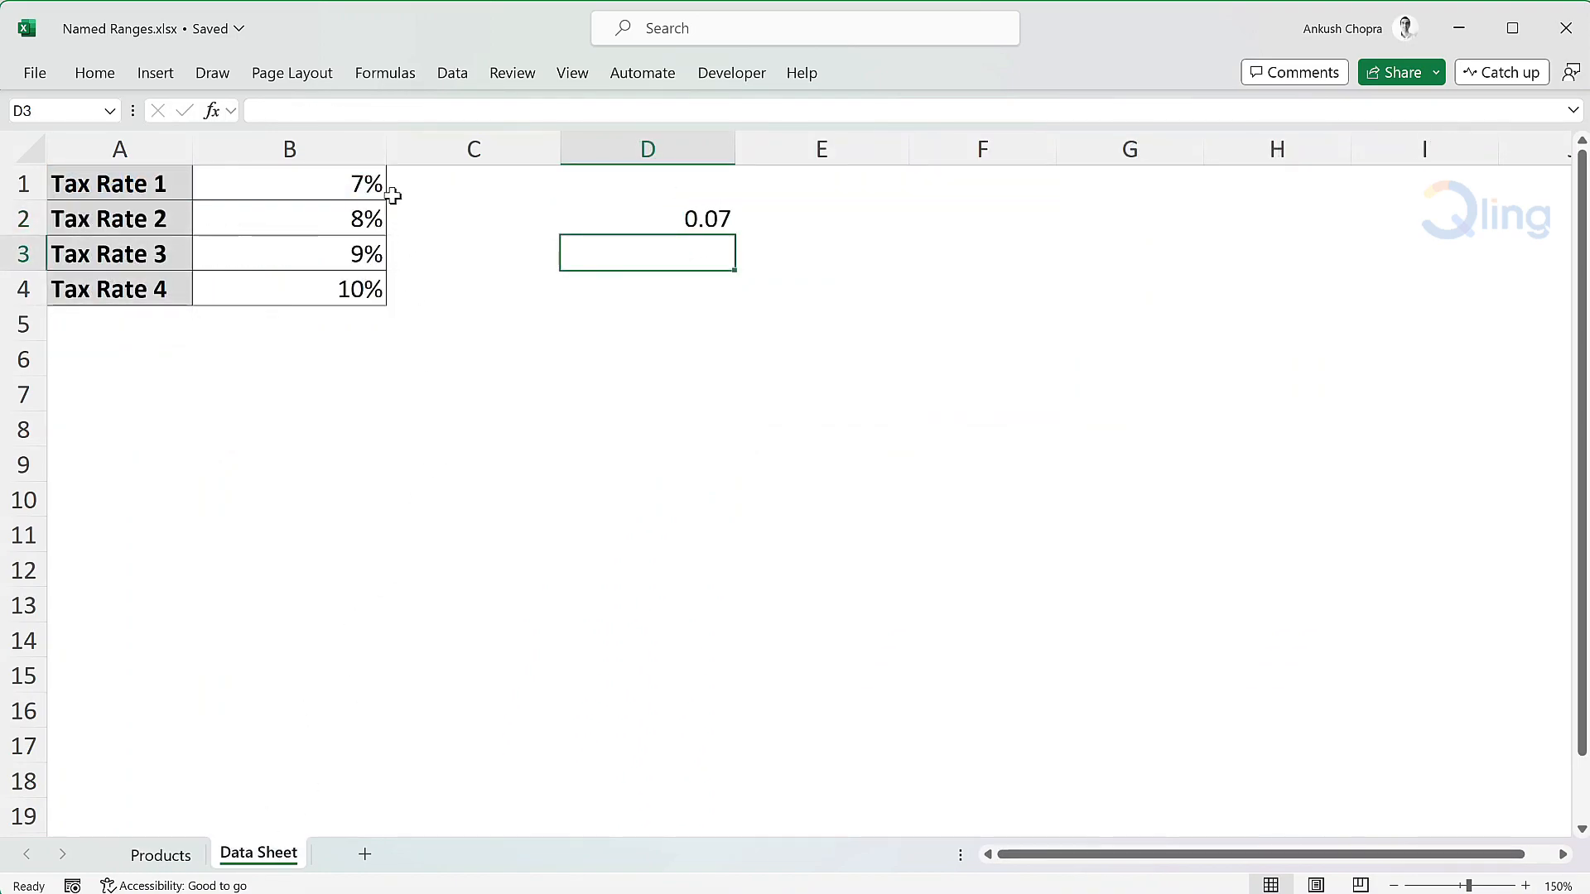
pyautogui.click(311, 220)
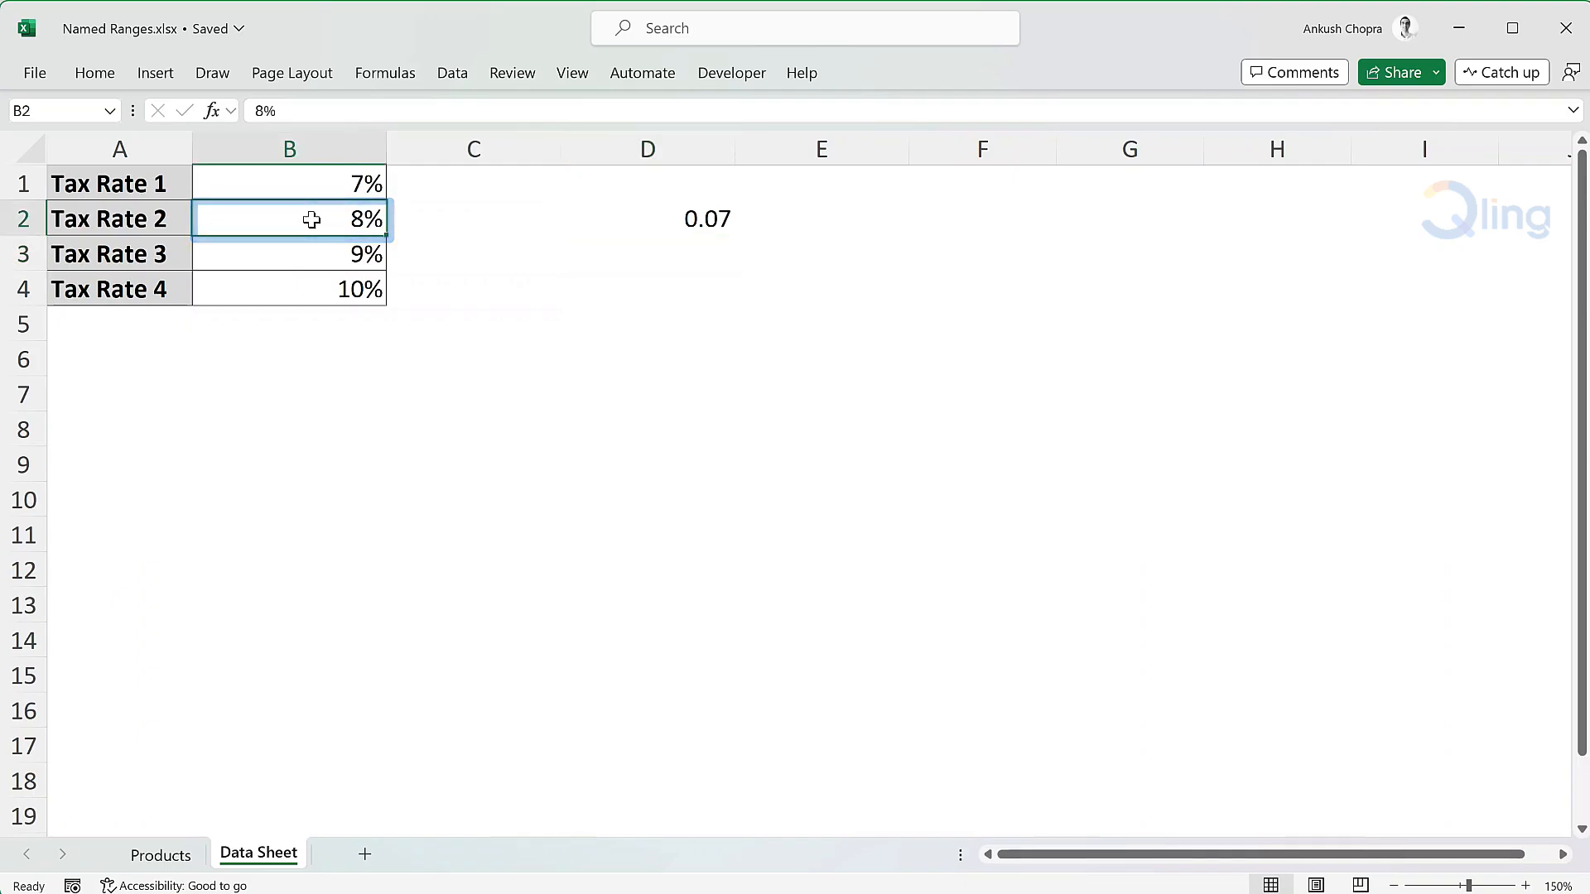
pyautogui.click(403, 74)
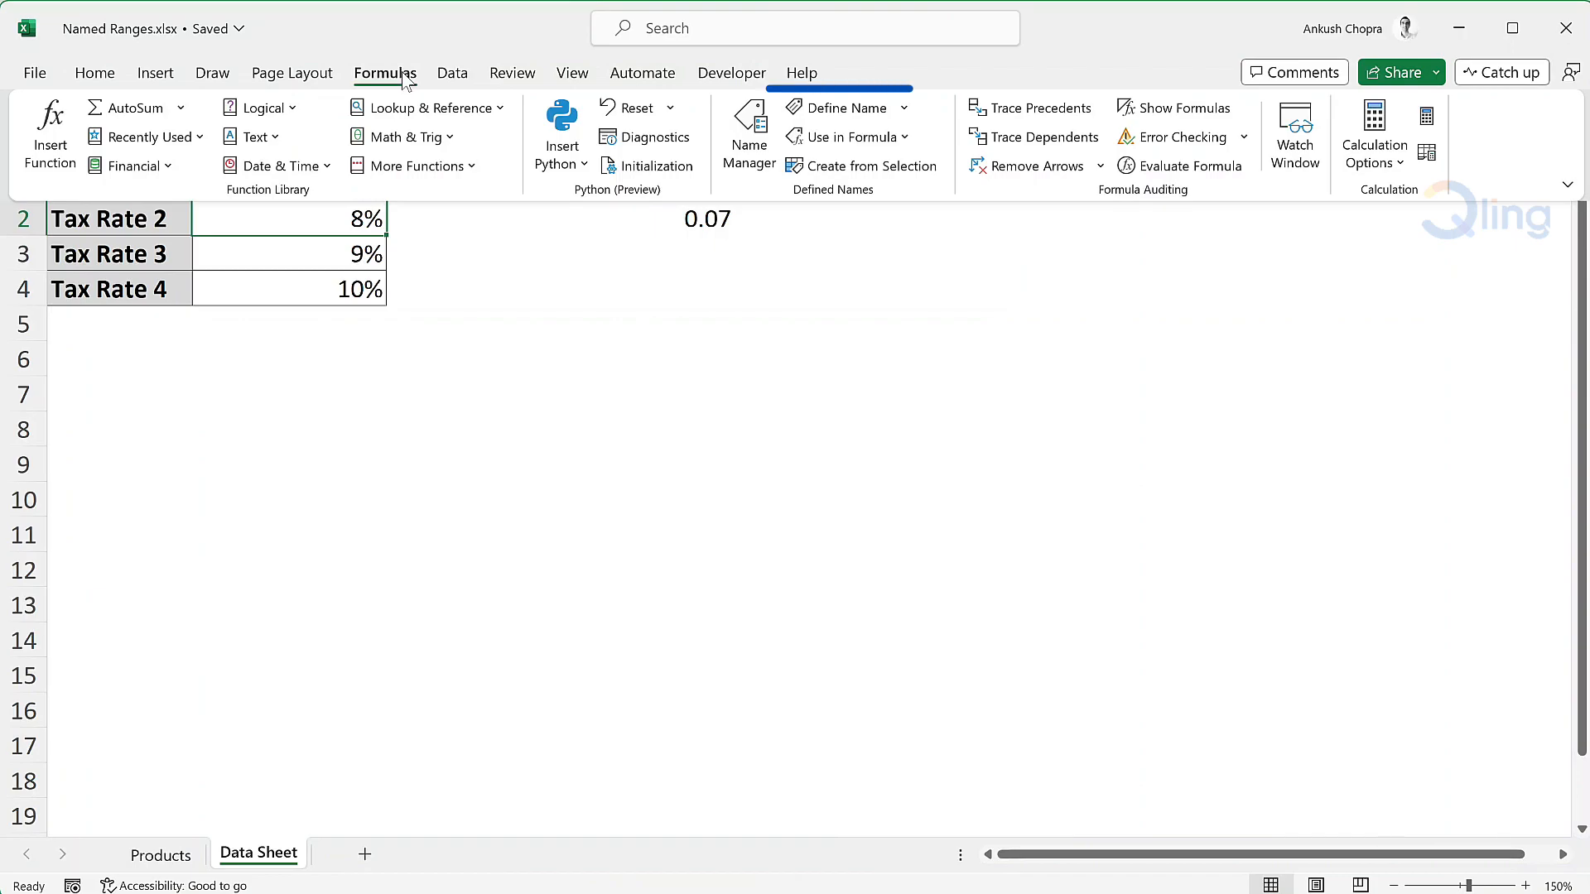
pyautogui.click(893, 117)
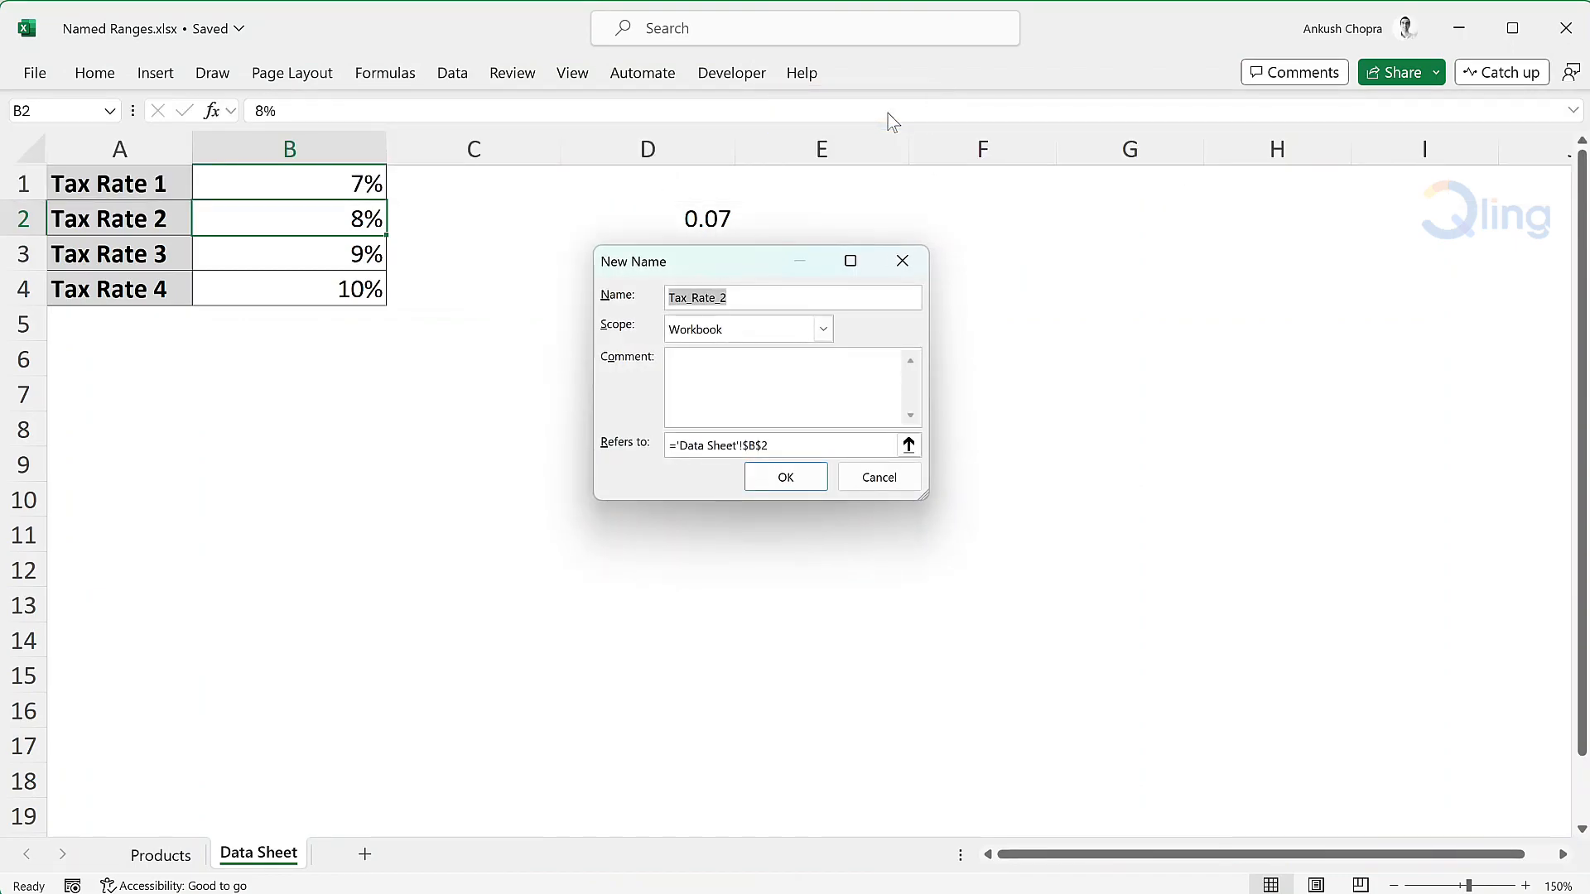
pyautogui.write('taxrate2')
pyautogui.click(823, 476)
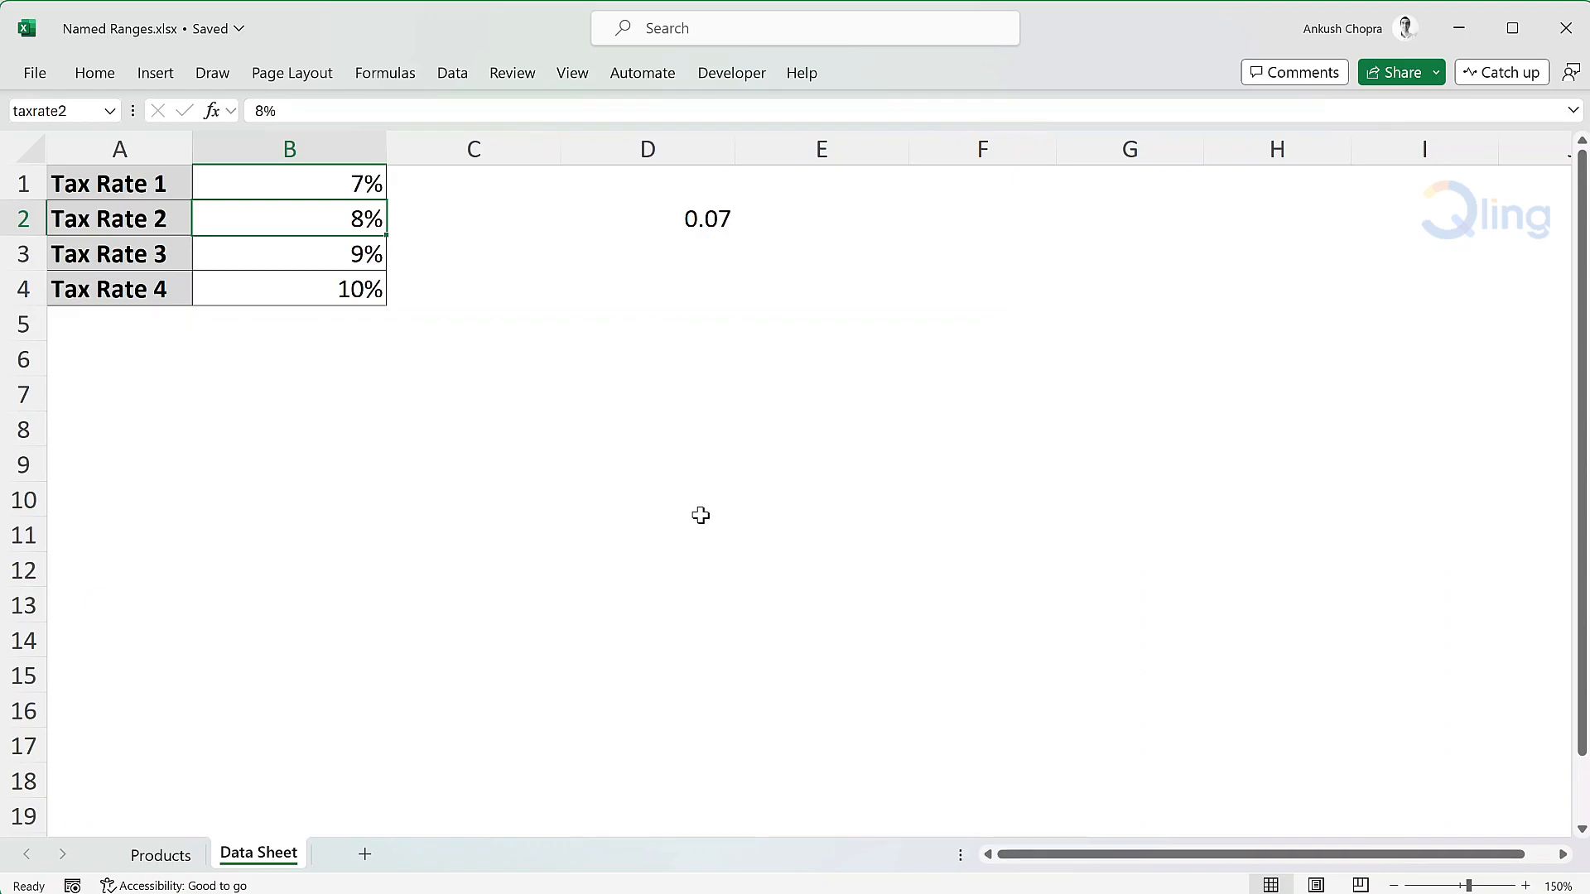
# Enter the Tax 2 formula =C2*taxrate2 in cell E2 of the Products worksheet
pyautogui.click(161, 855)
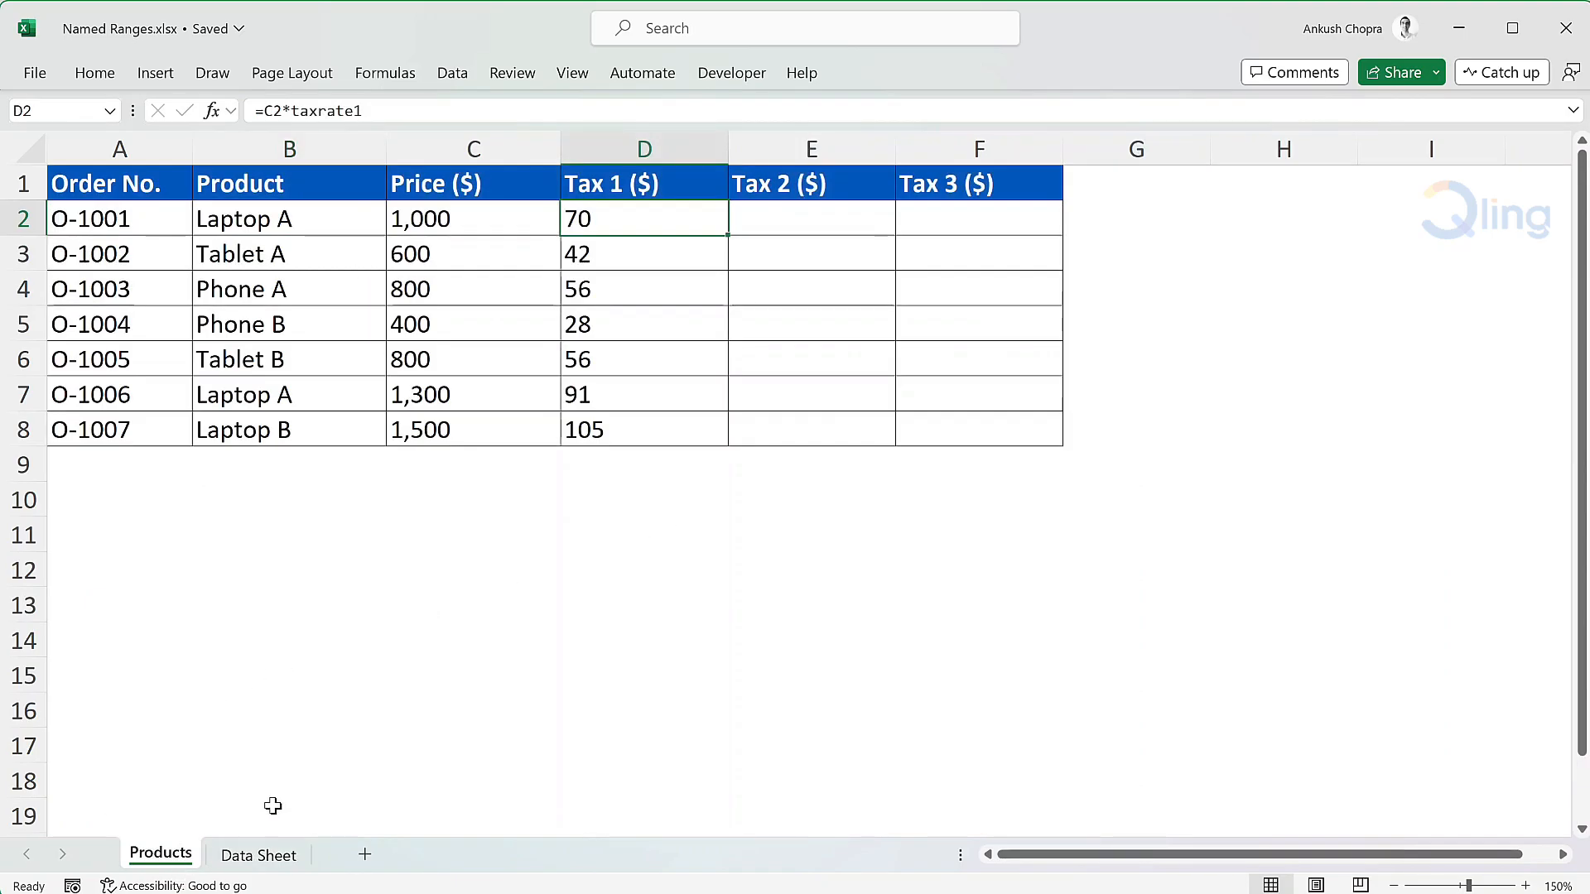
pyautogui.click(814, 220)
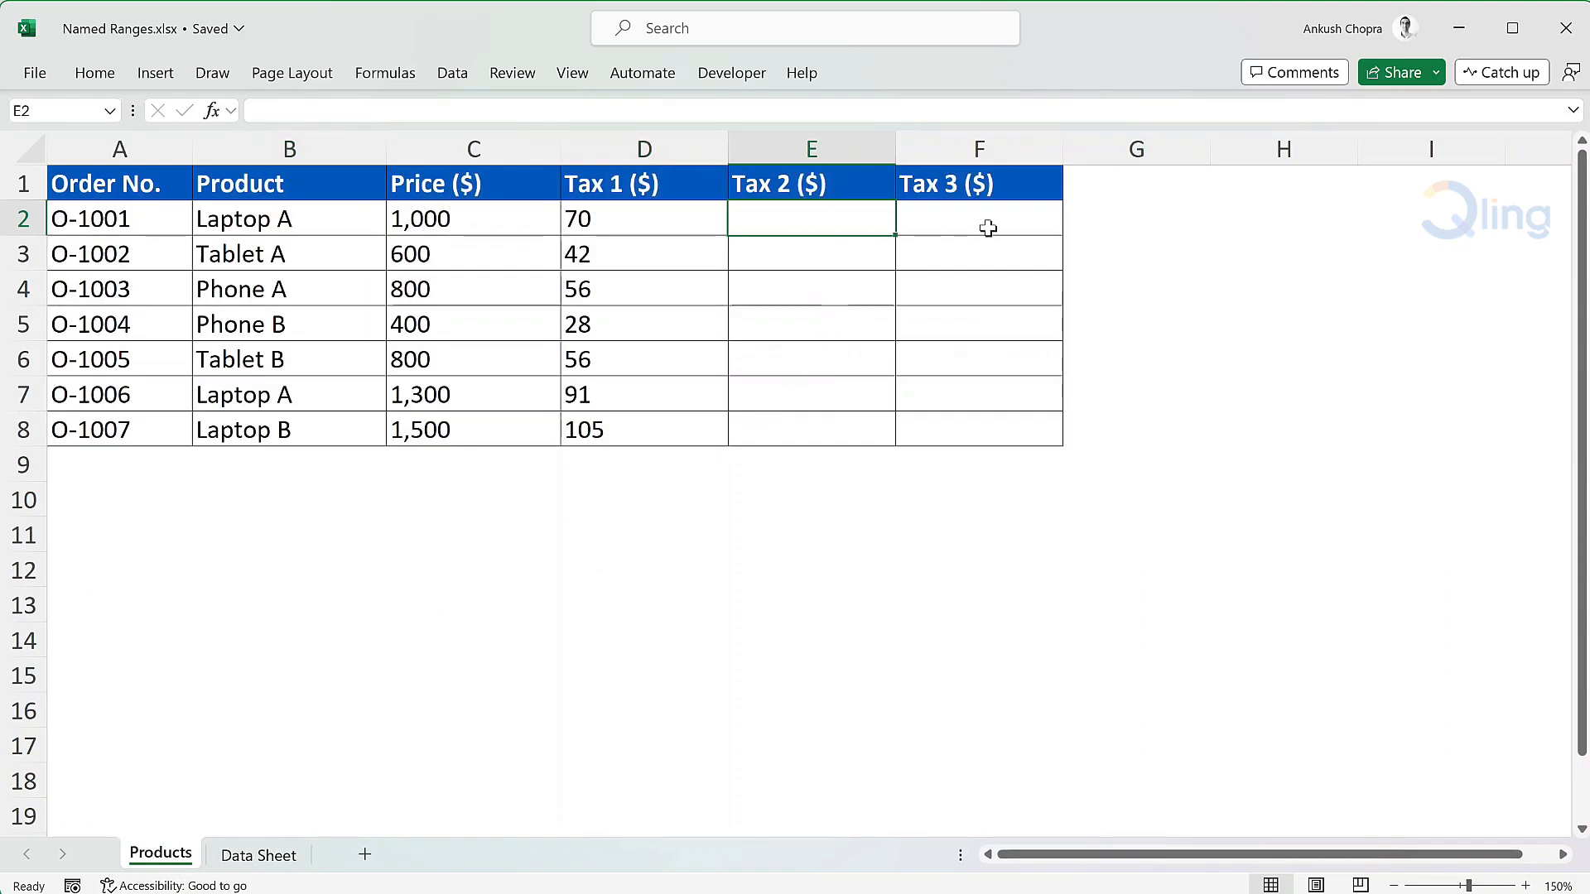
pyautogui.write('=')
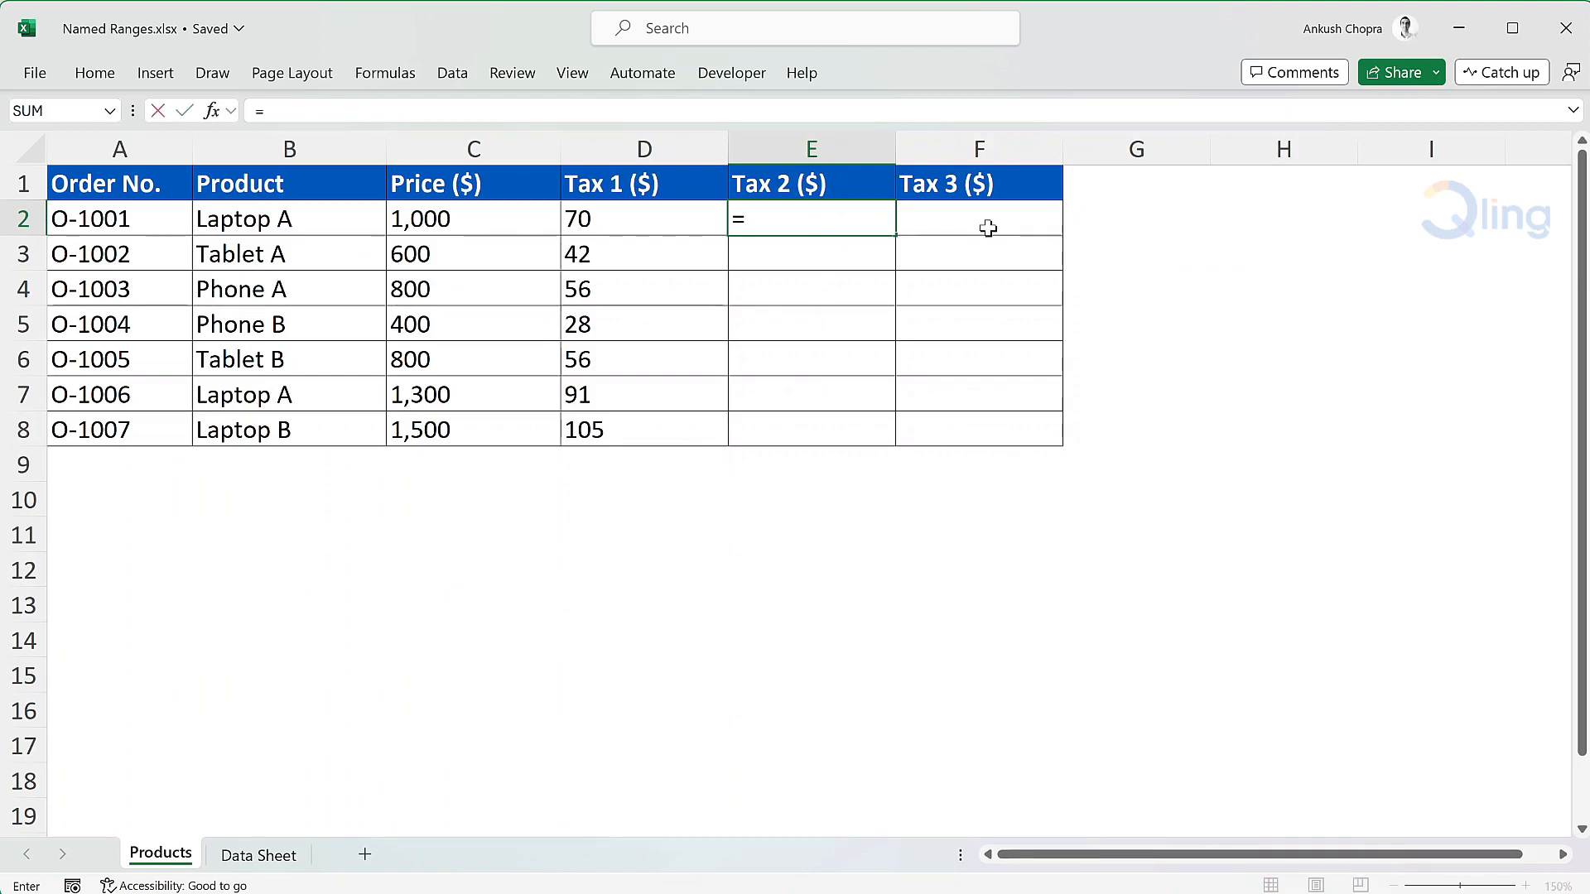
pyautogui.write('C2*t')
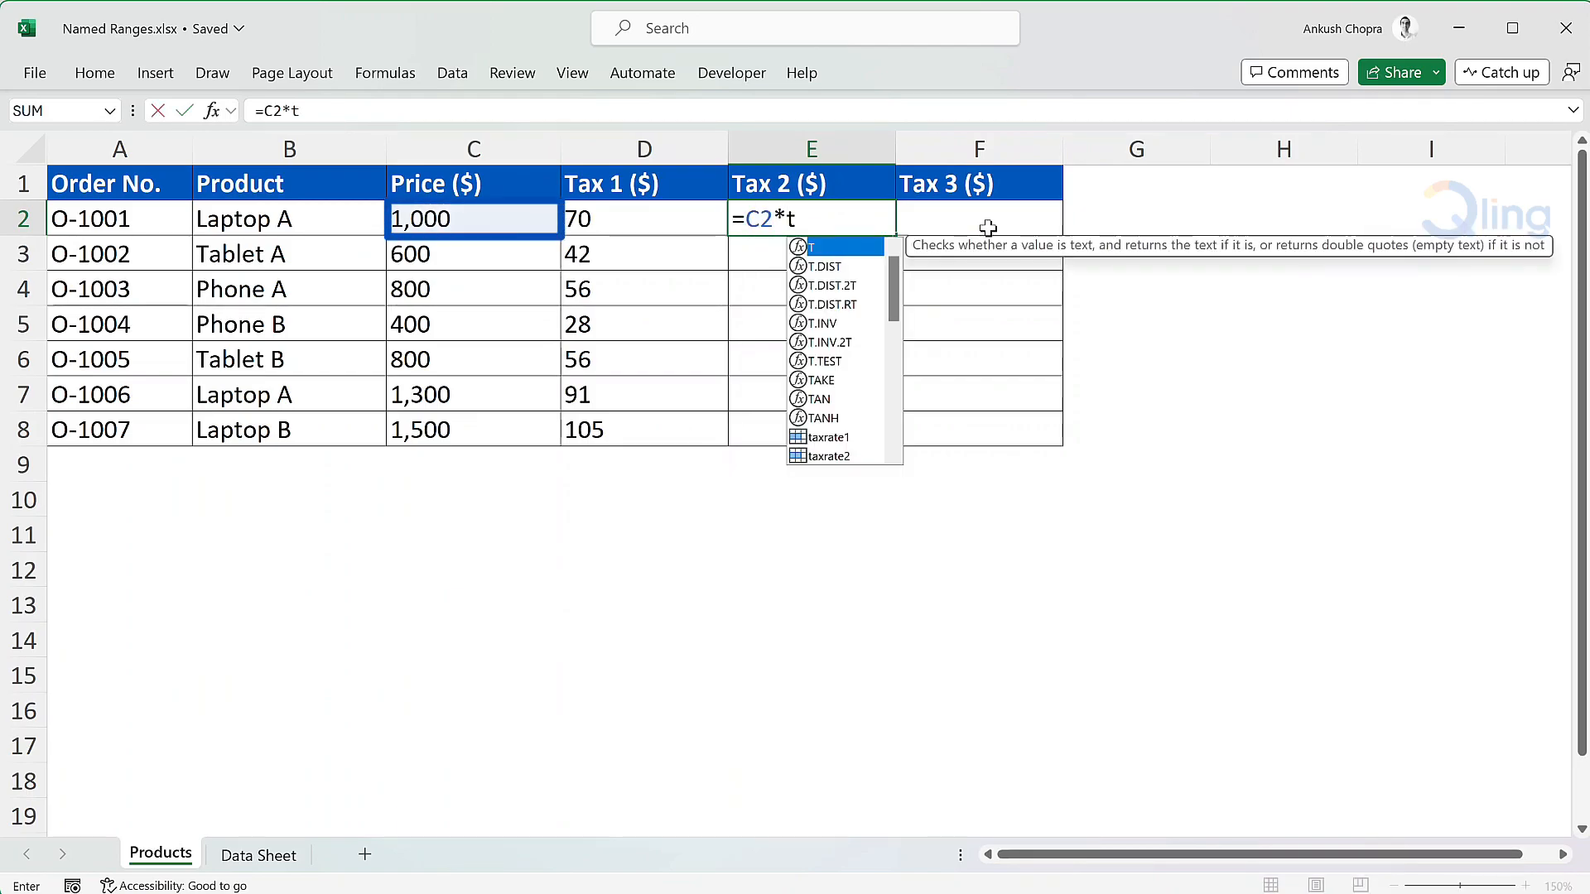
pyautogui.write('axra')
pyautogui.press('Down')
pyautogui.press('Tab')
pyautogui.press('Return')
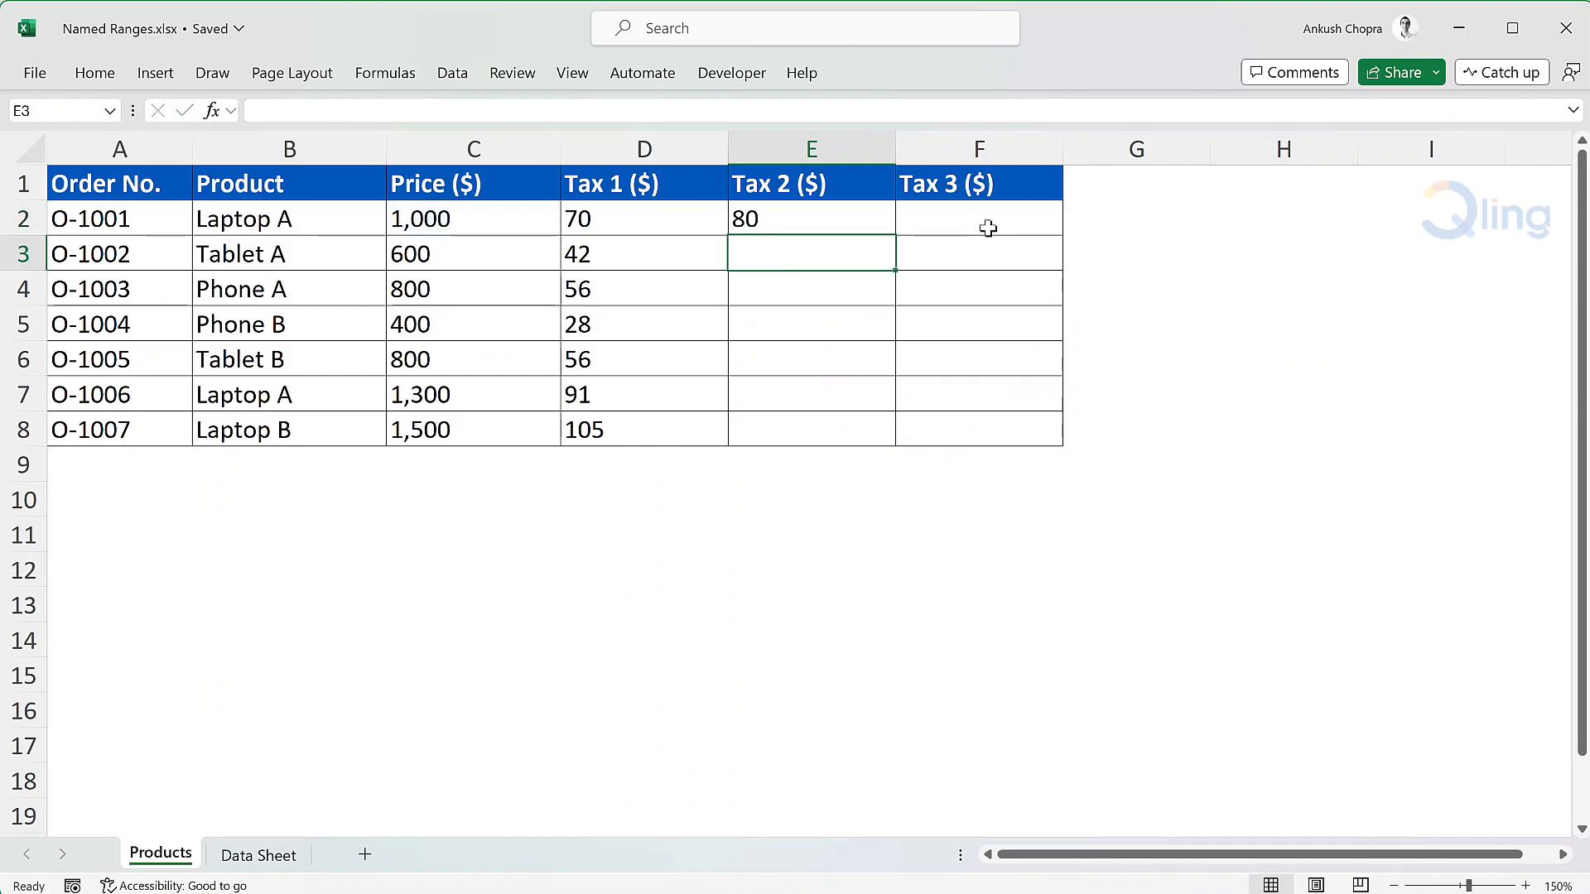
# Fill the Tax 2 formula from E2 down through E8, then select the first Tax 3 cell, F2
pyautogui.click(874, 220)
pyautogui.doubleClick(896, 235)
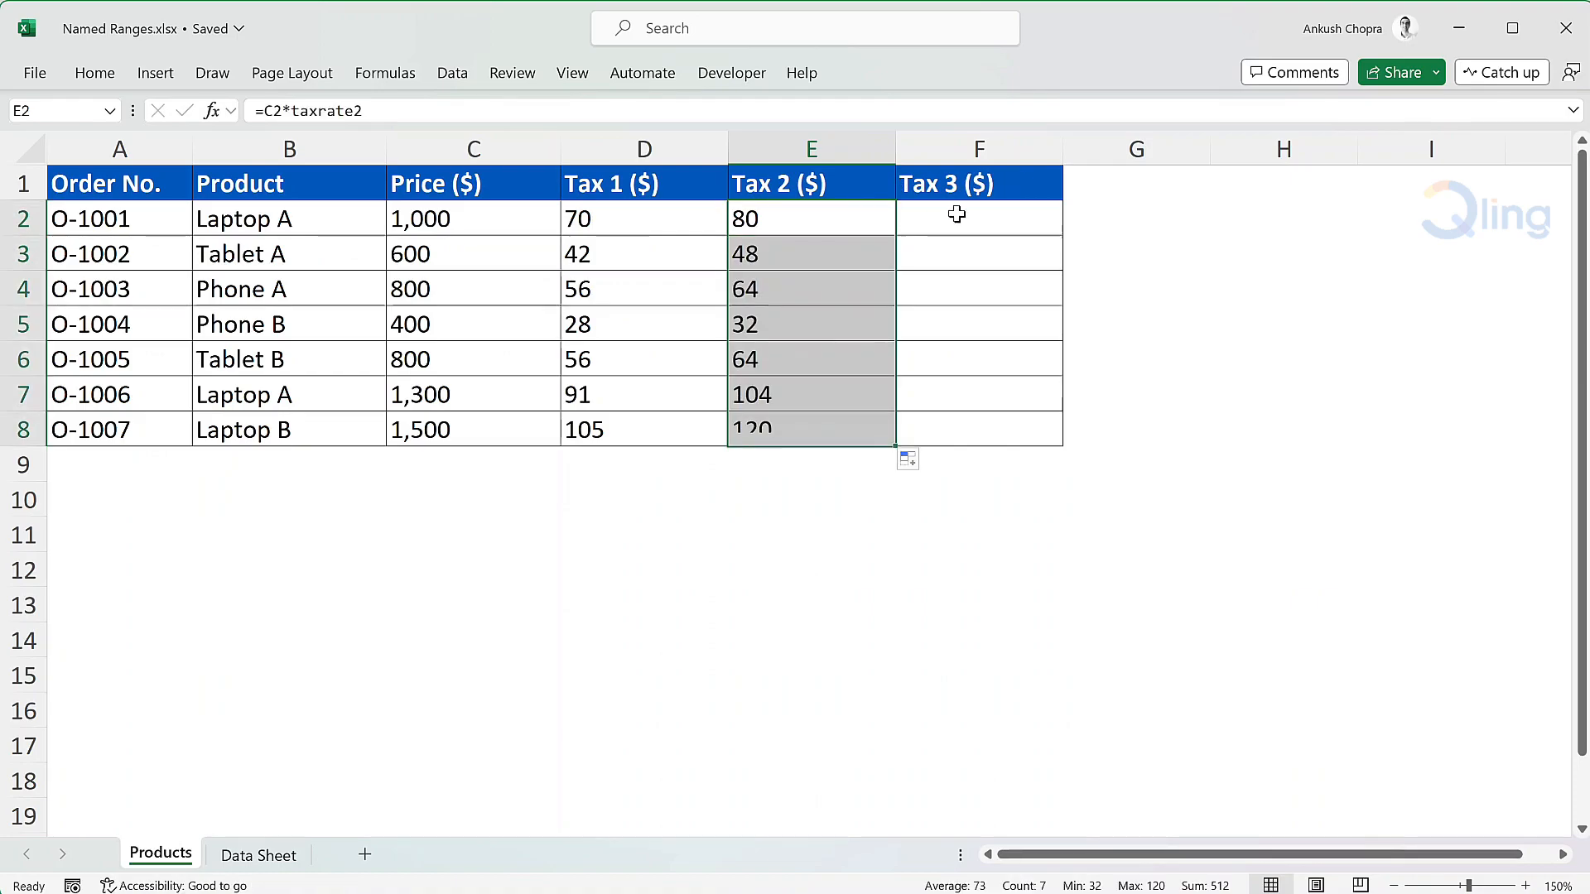
pyautogui.click(958, 215)
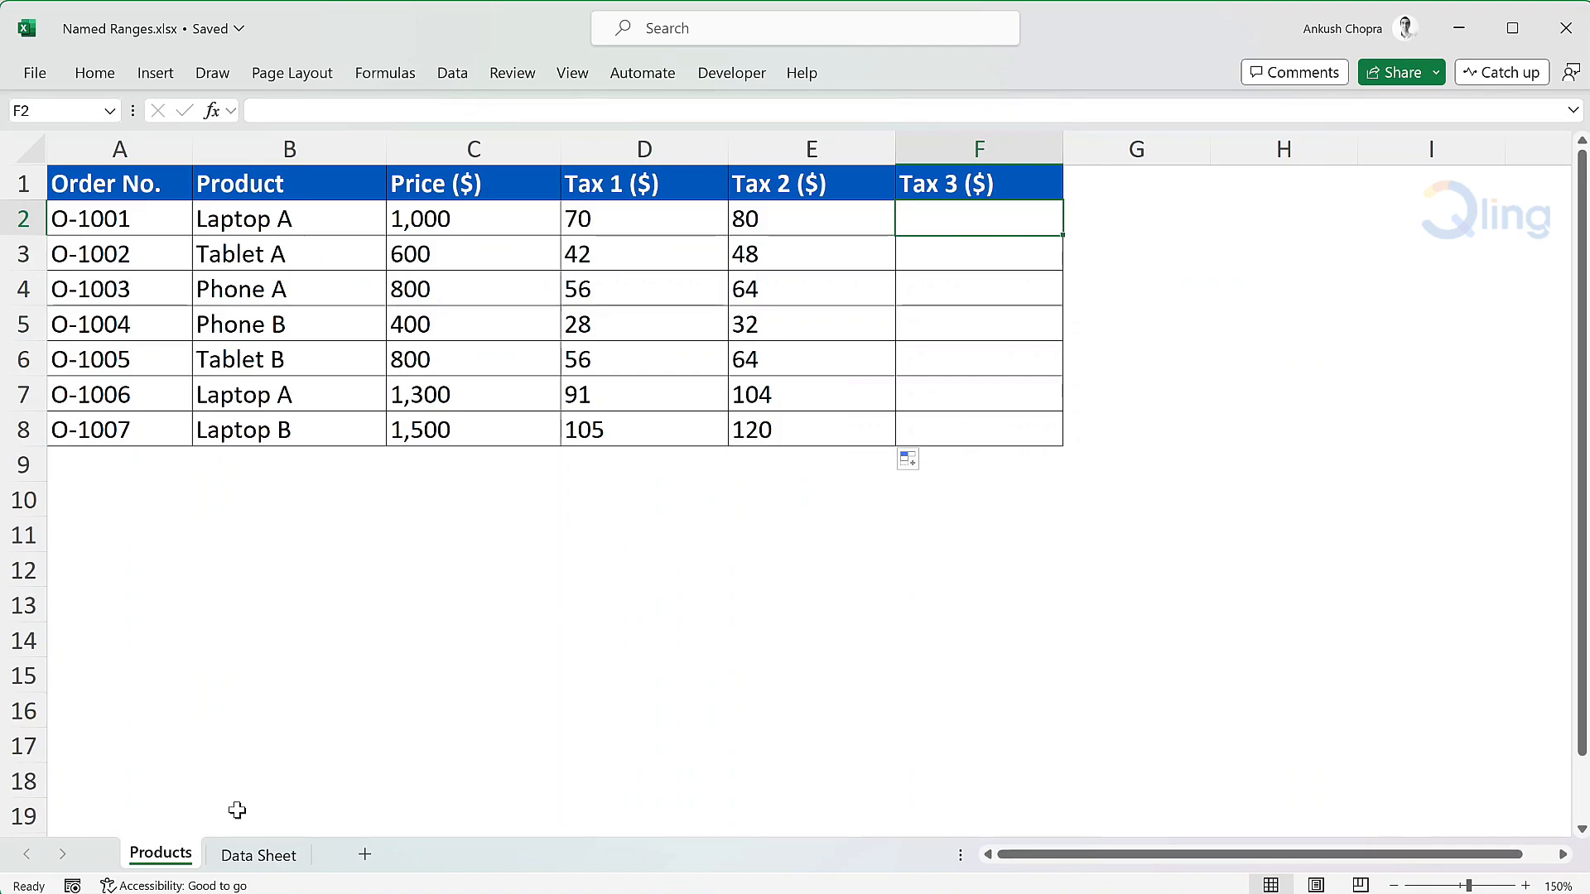
# Define the workbook-scope name taxrate3 for cell B3 on the Data Sheet worksheet using the Name Manager
pyautogui.click(241, 857)
pyautogui.click(344, 255)
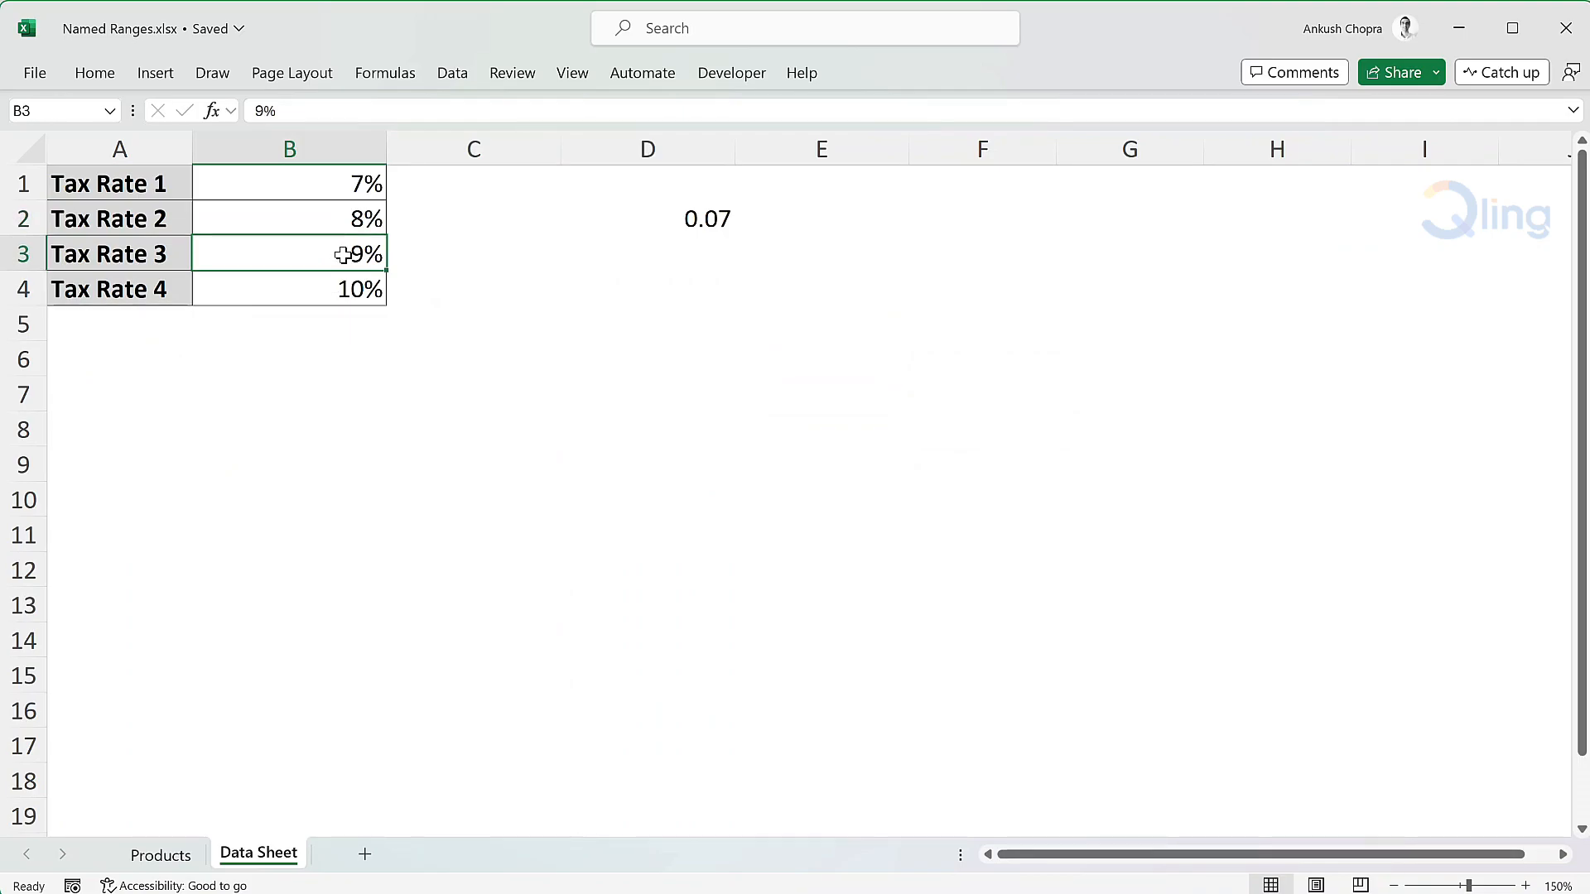
pyautogui.click(386, 75)
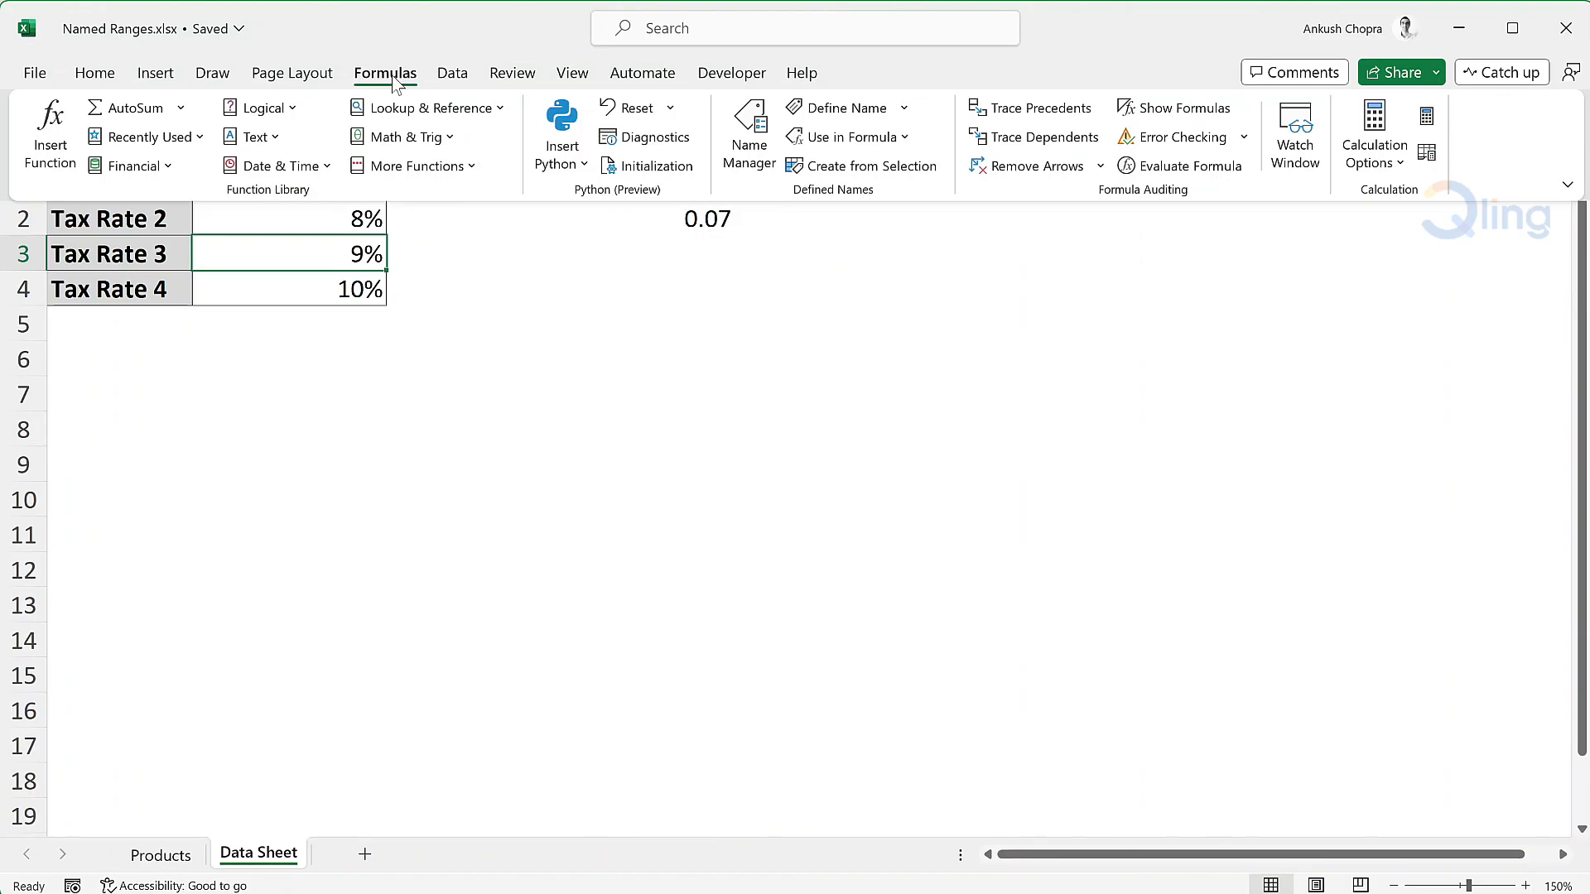
pyautogui.click(770, 124)
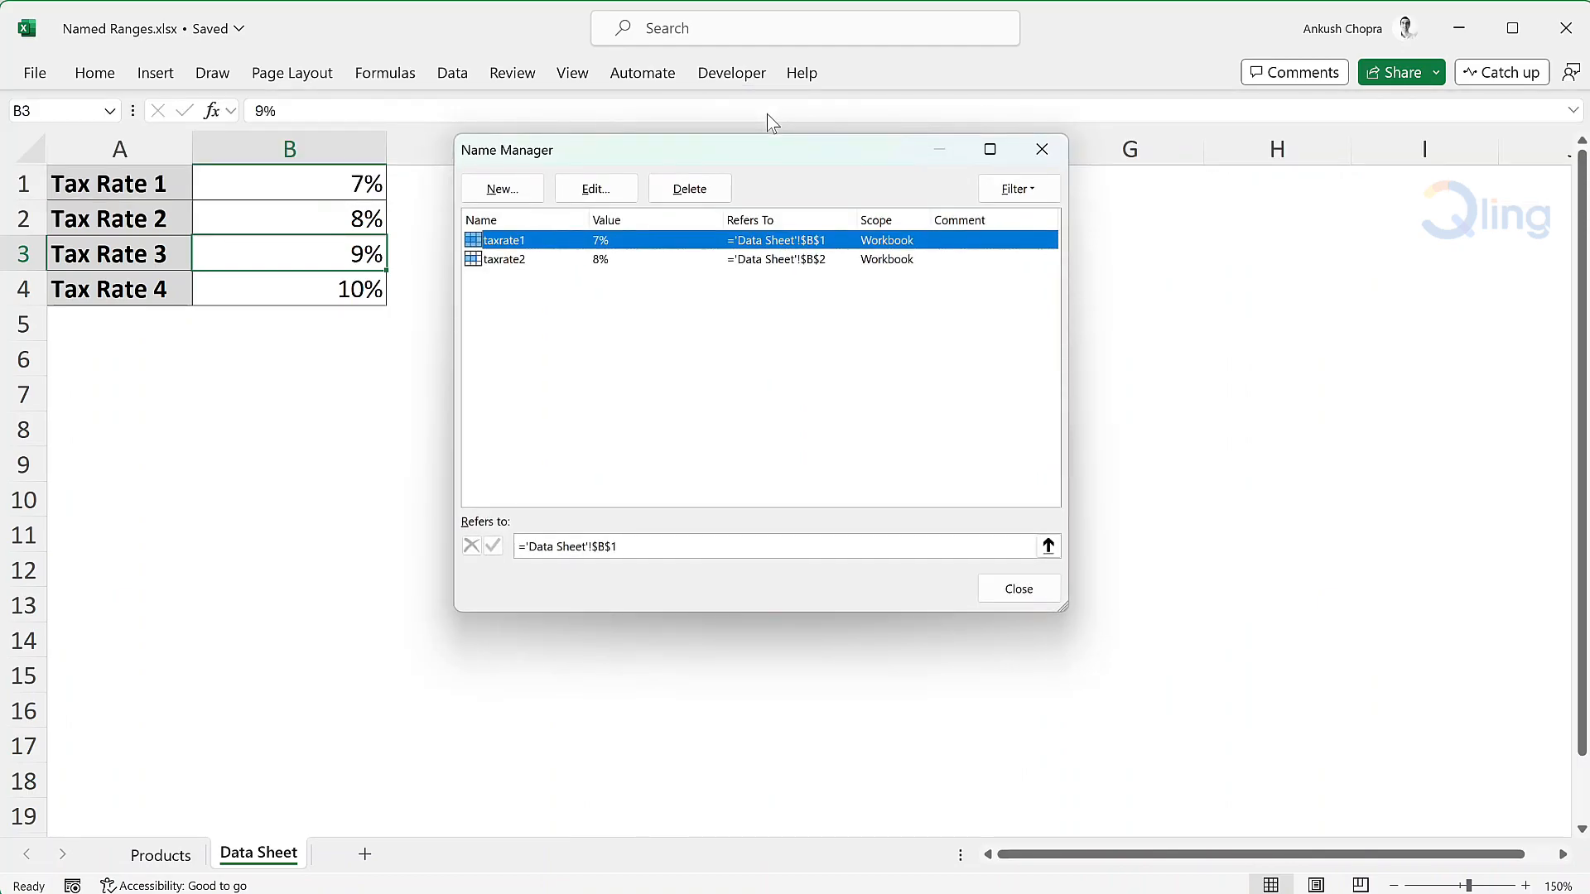
pyautogui.click(507, 190)
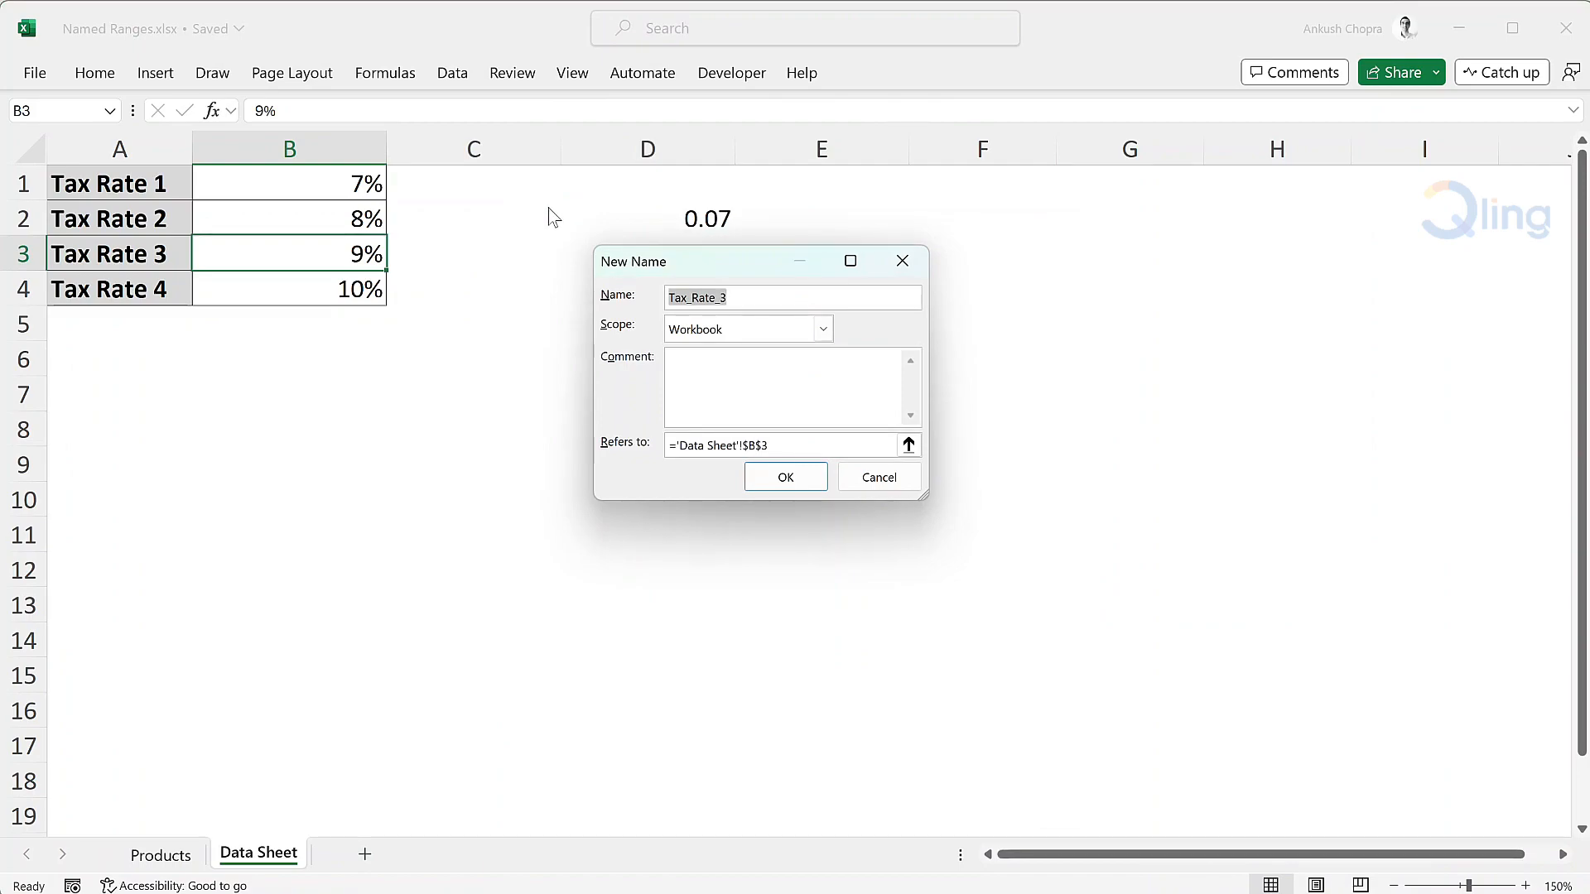
pyautogui.write('taxrate3')
pyautogui.click(908, 446)
pyautogui.click(315, 244)
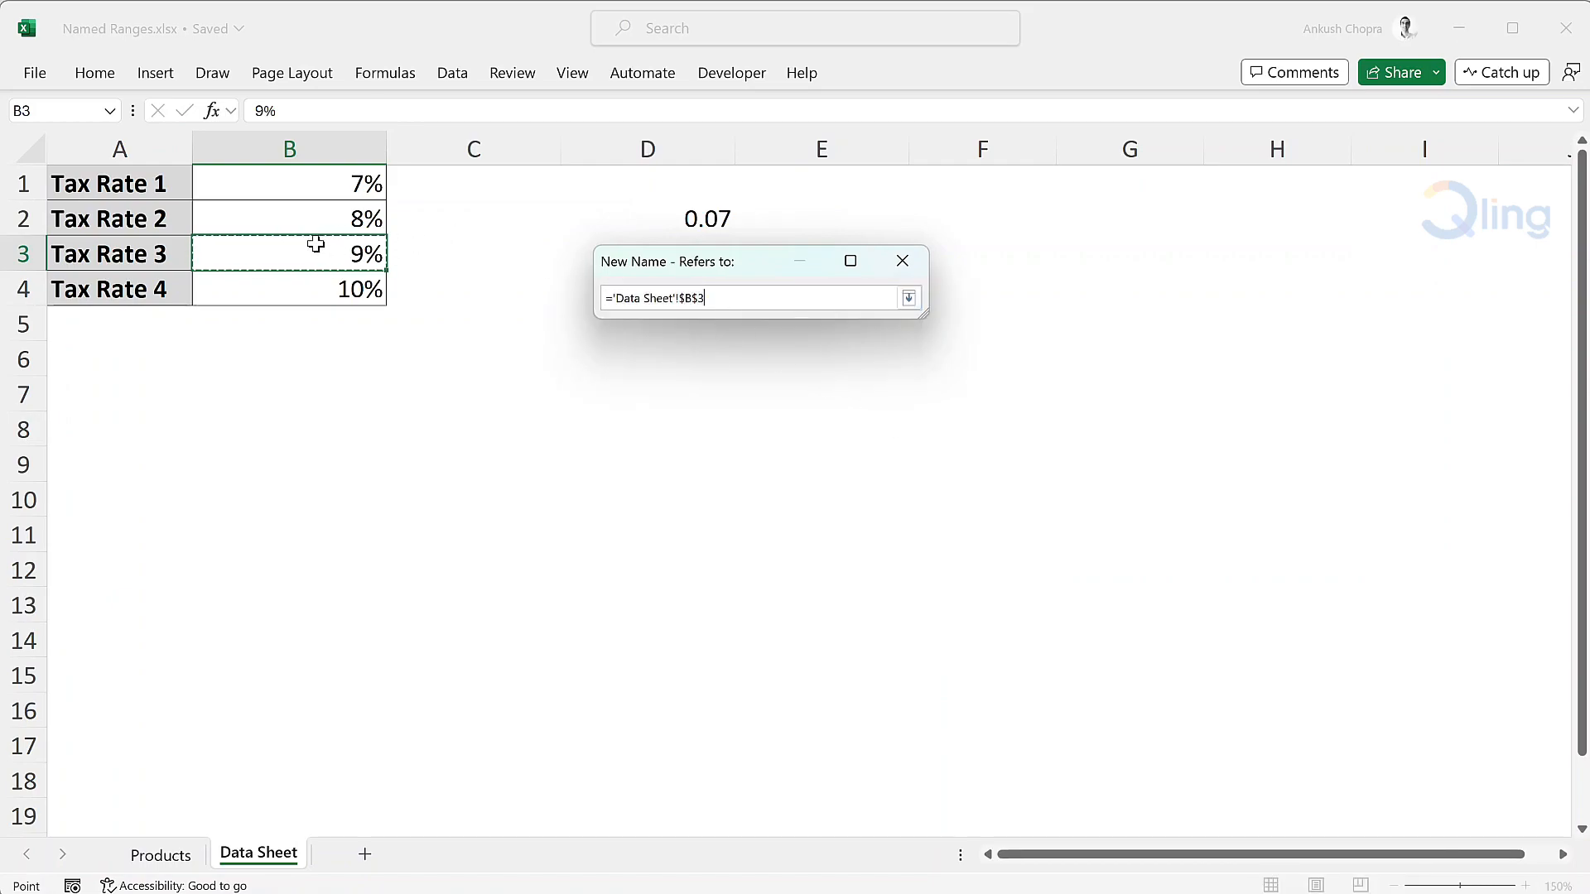
pyautogui.press('Return')
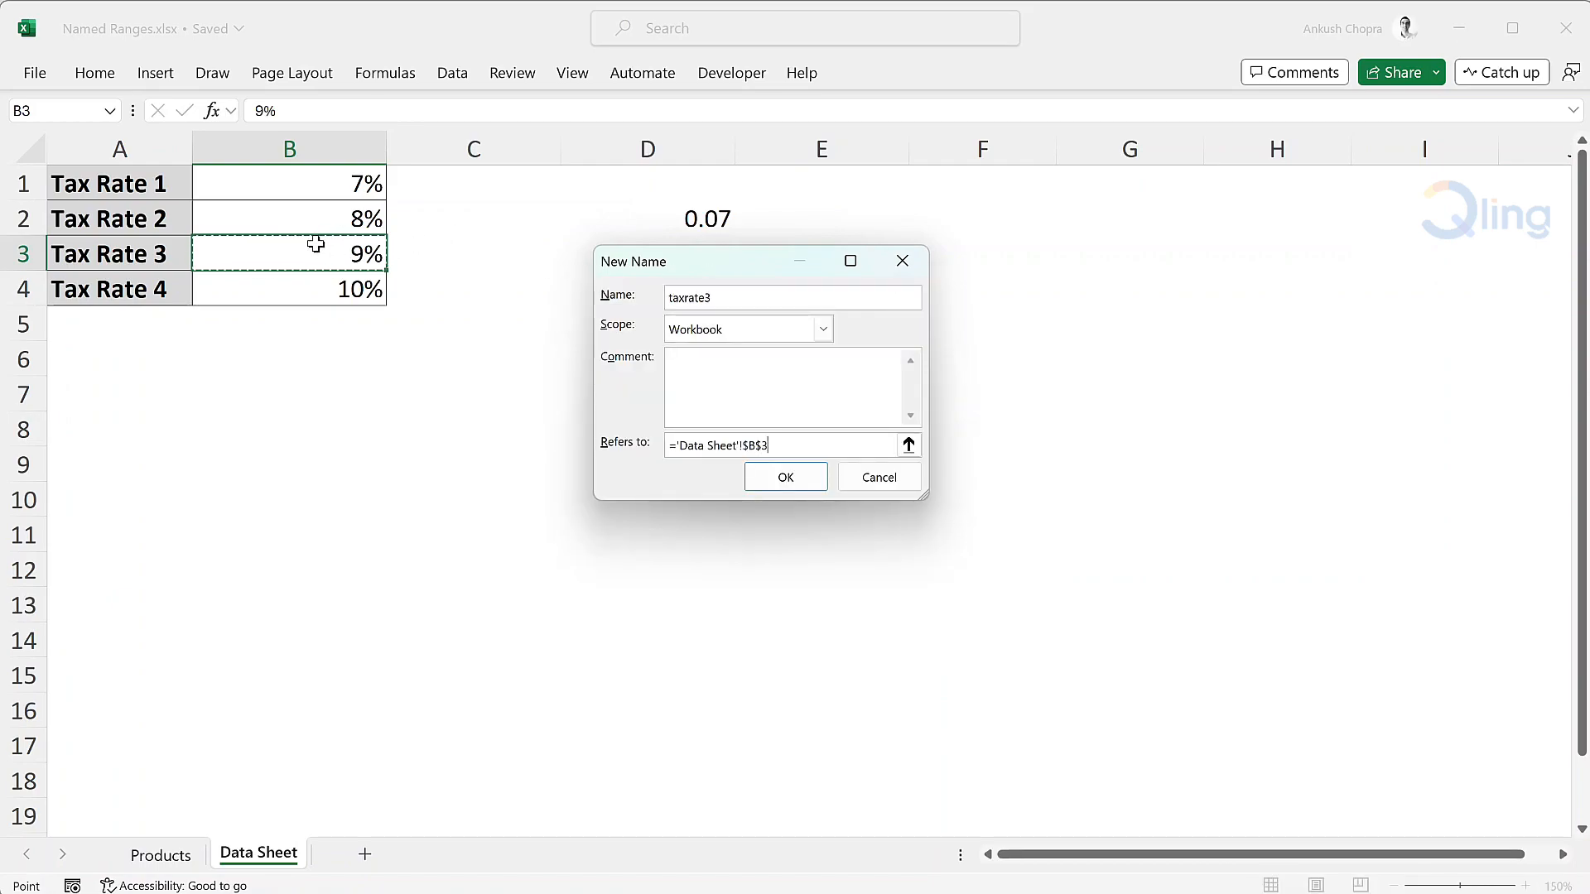
pyautogui.click(786, 479)
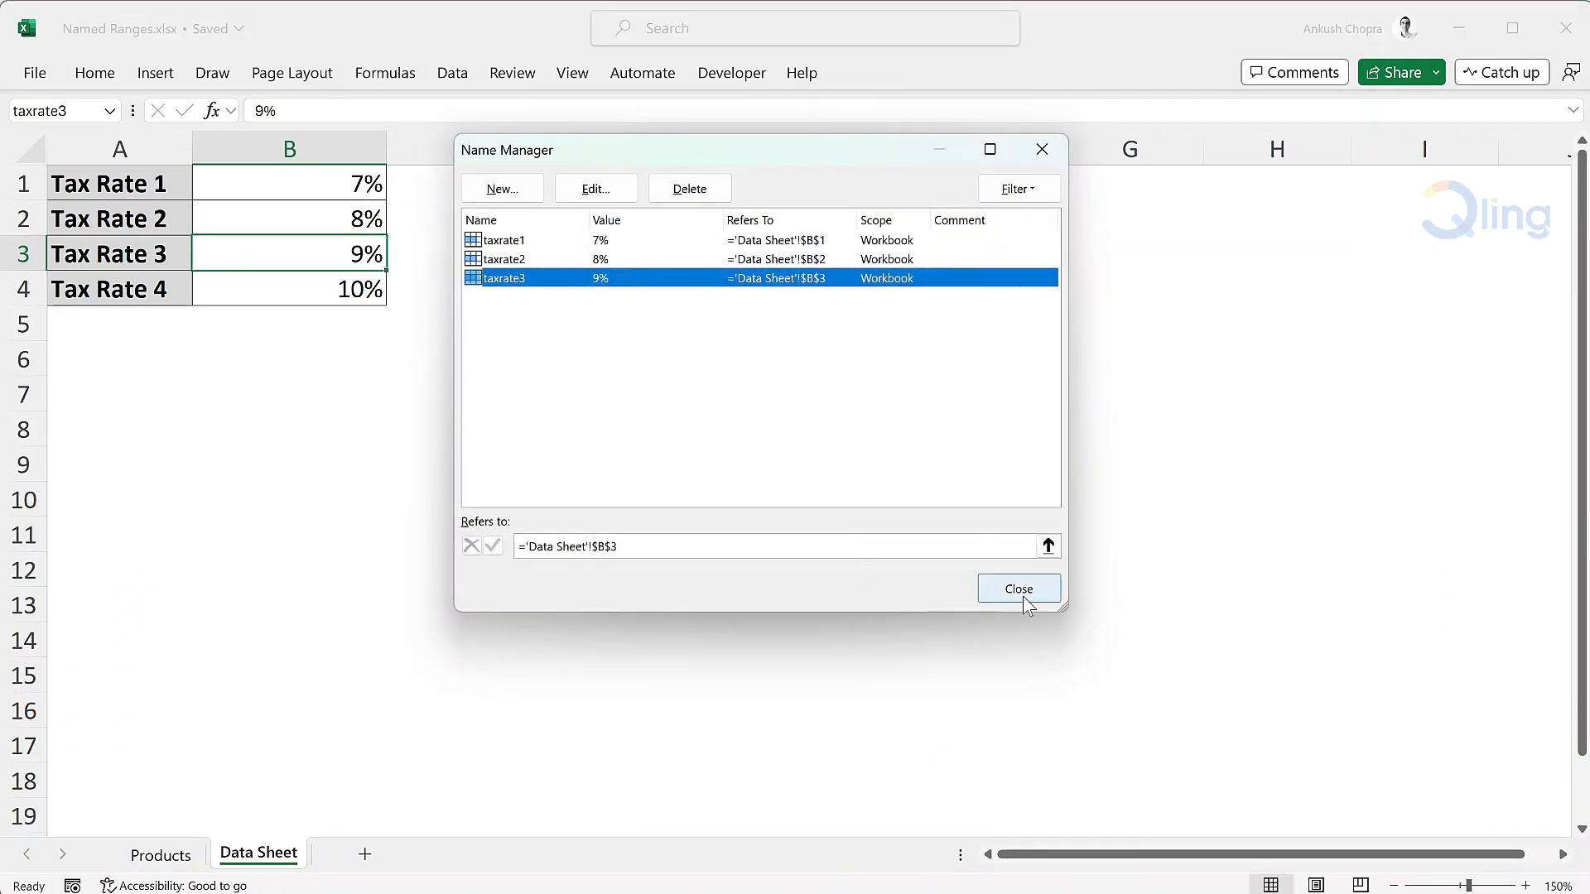
pyautogui.click(1020, 591)
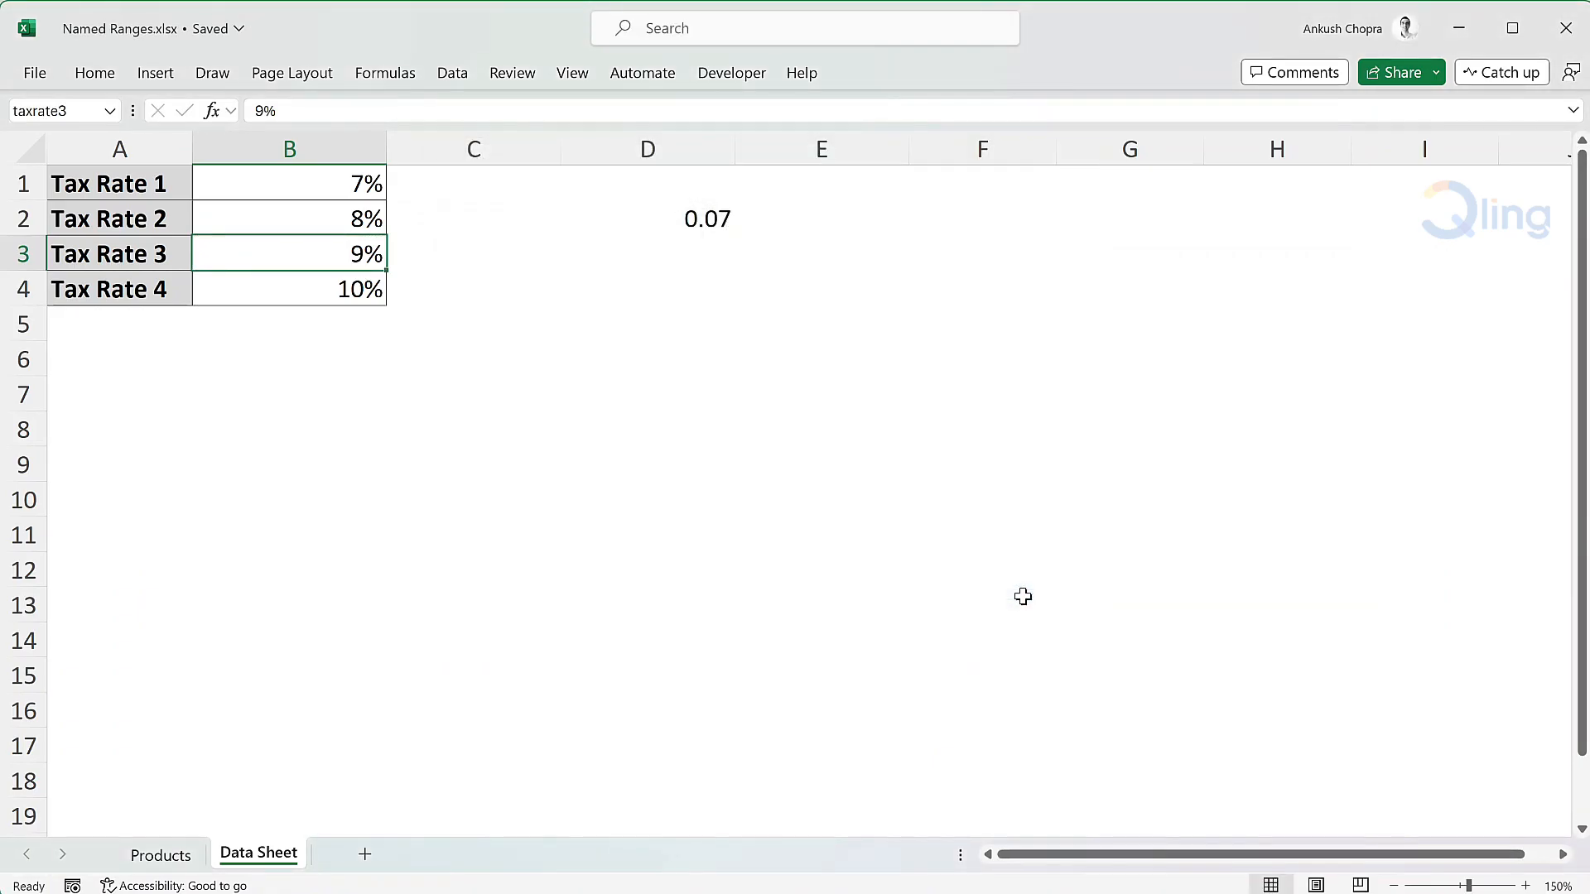
# Enter the Tax 3 formula =C2*taxrate3 in cell F2 of the Products worksheet
pyautogui.click(166, 855)
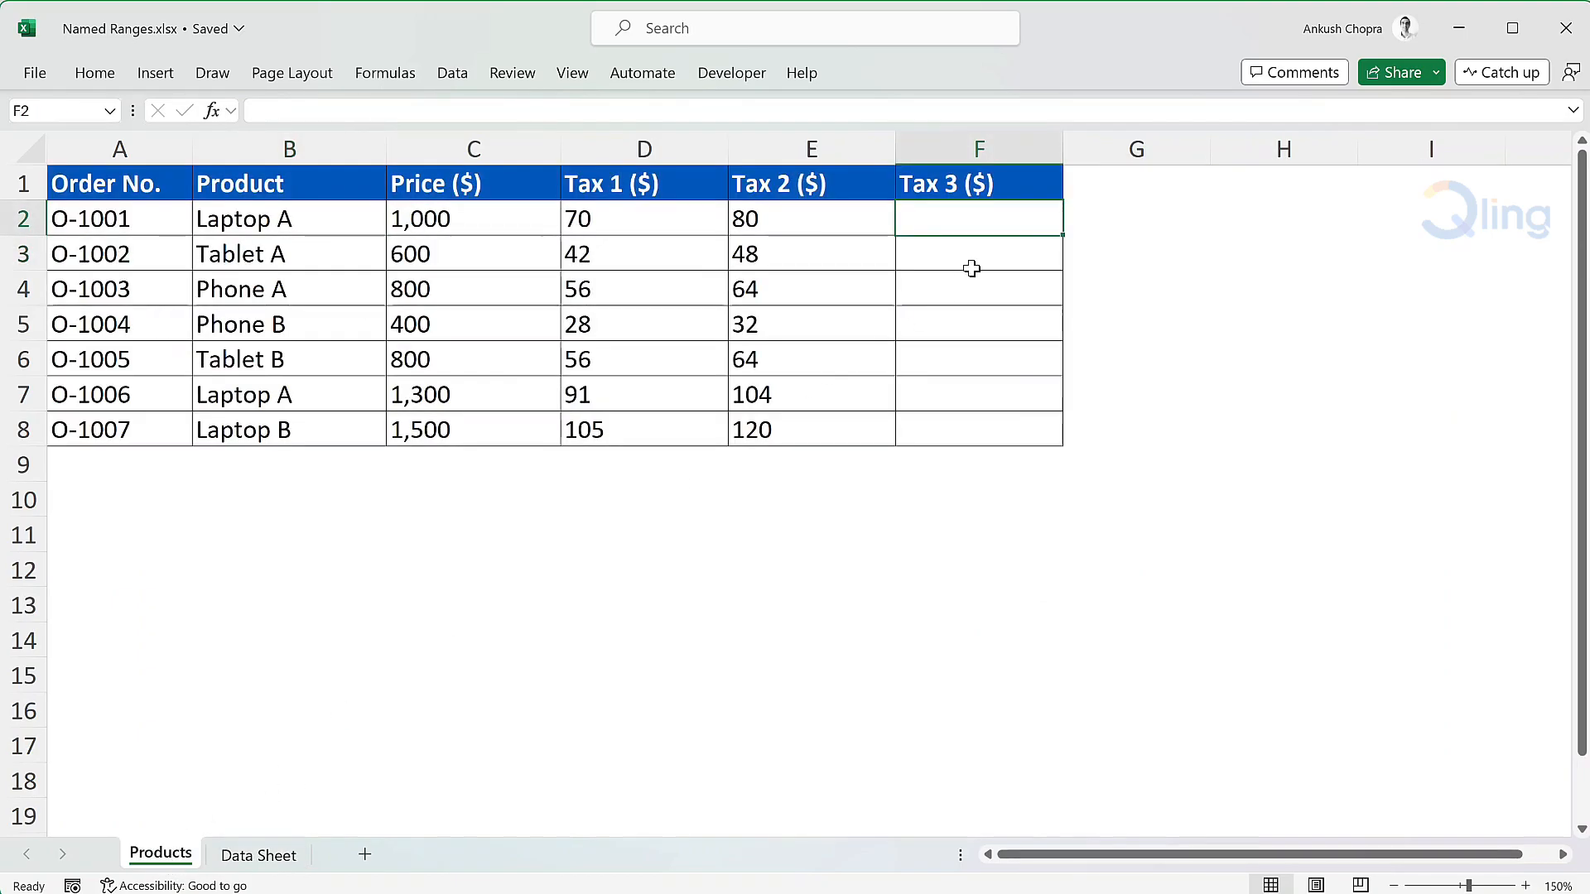
pyautogui.write('=')
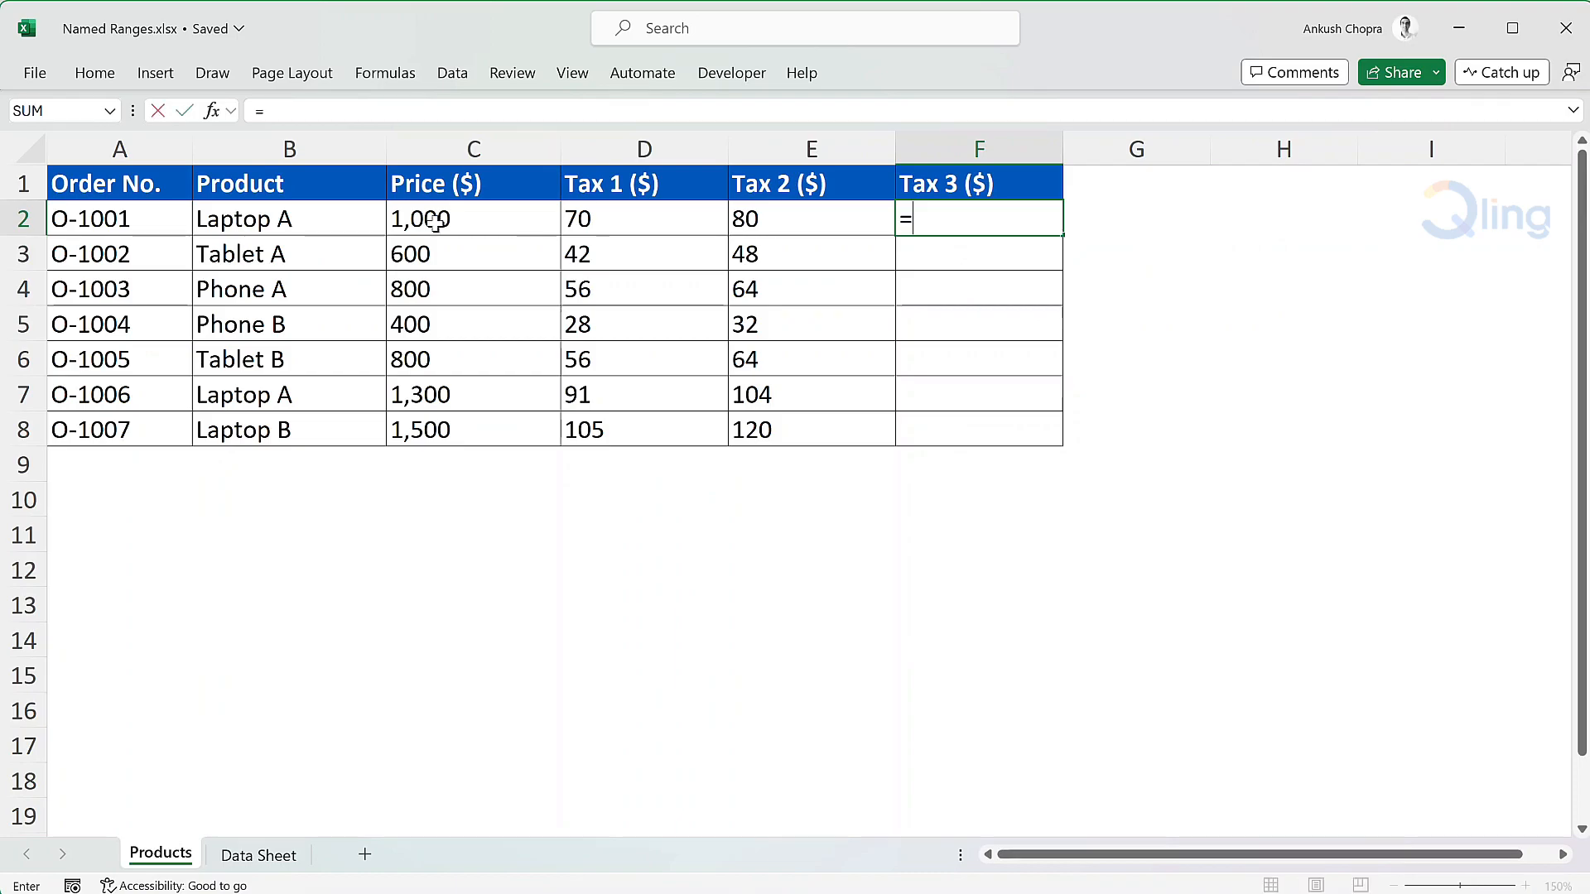
pyautogui.click(435, 221)
pyautogui.write('*taxr')
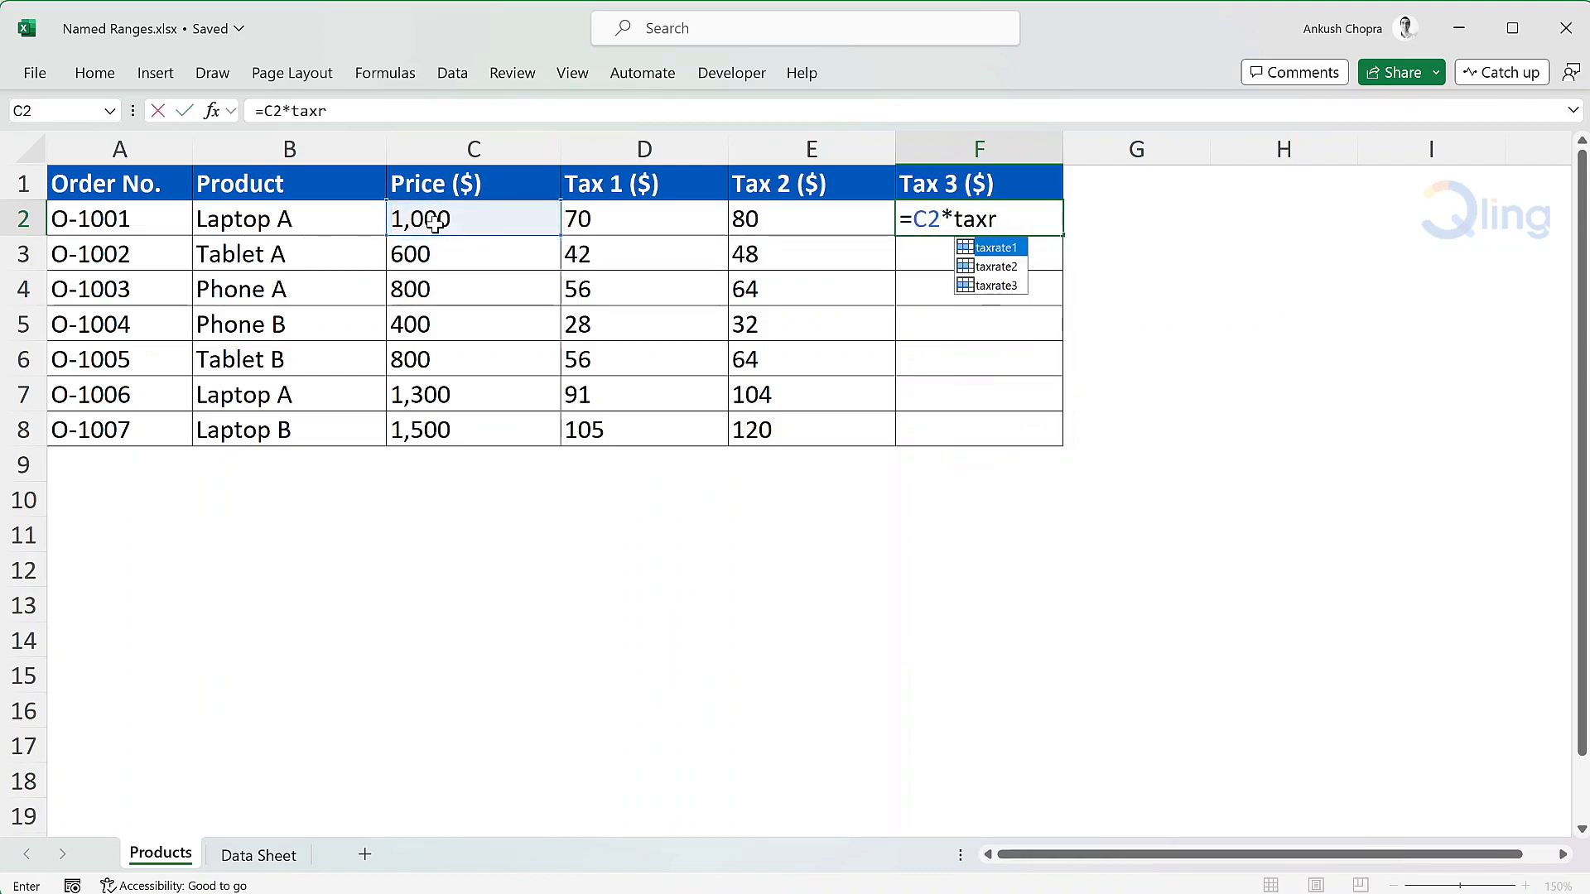
pyautogui.press('Down')
pyautogui.press('Down')
pyautogui.press('Tab')
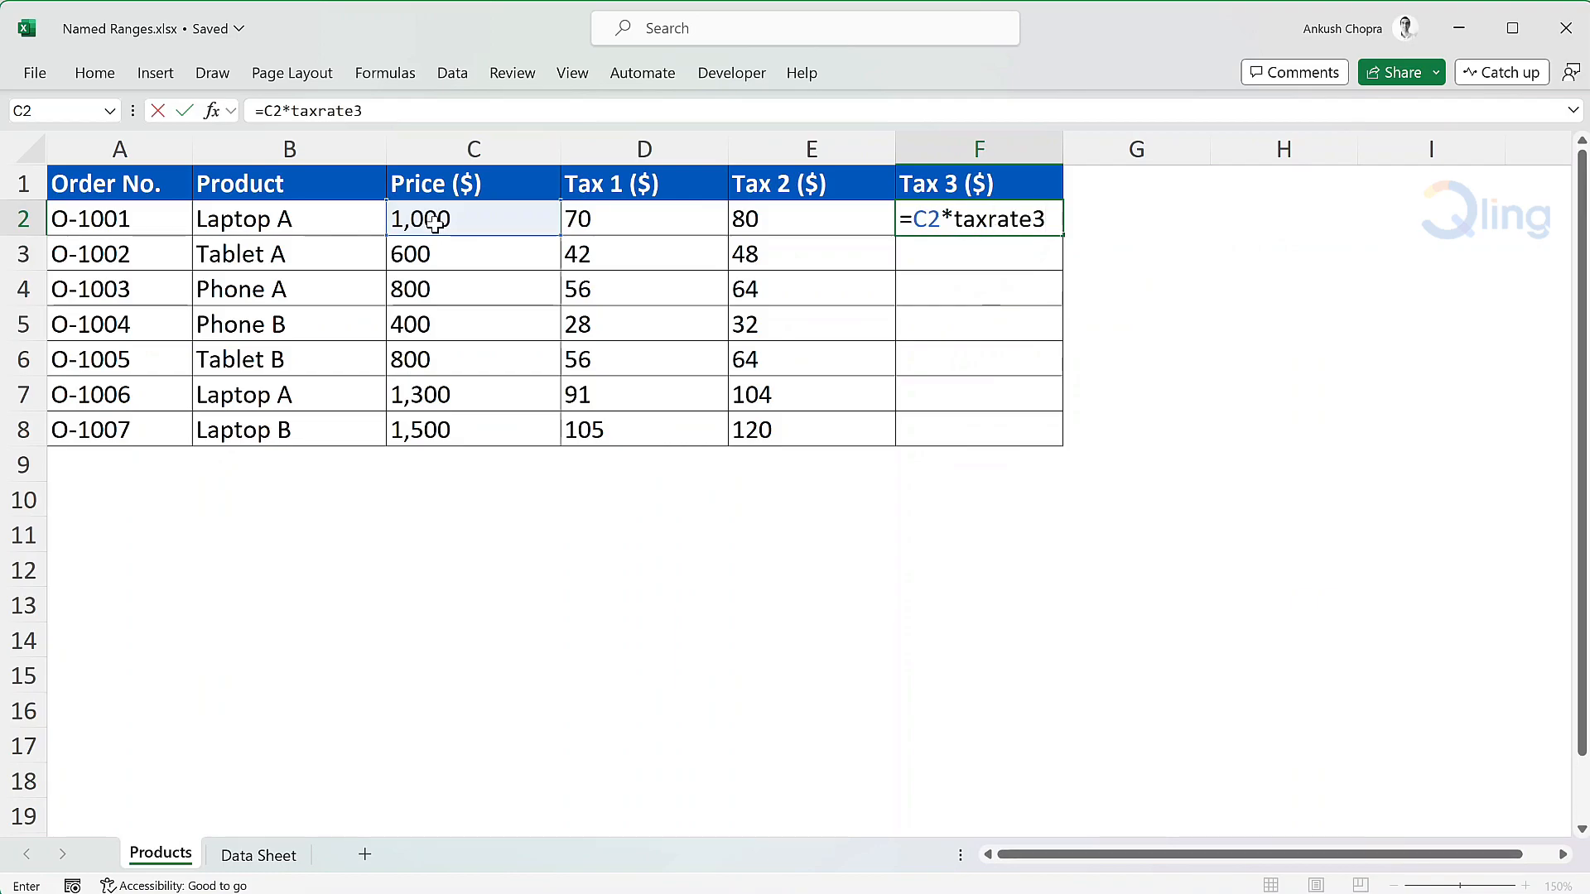
pyautogui.press('Return')
# Fill the Tax 3 formula from F2 down through F8, then select cell G2
pyautogui.click(988, 226)
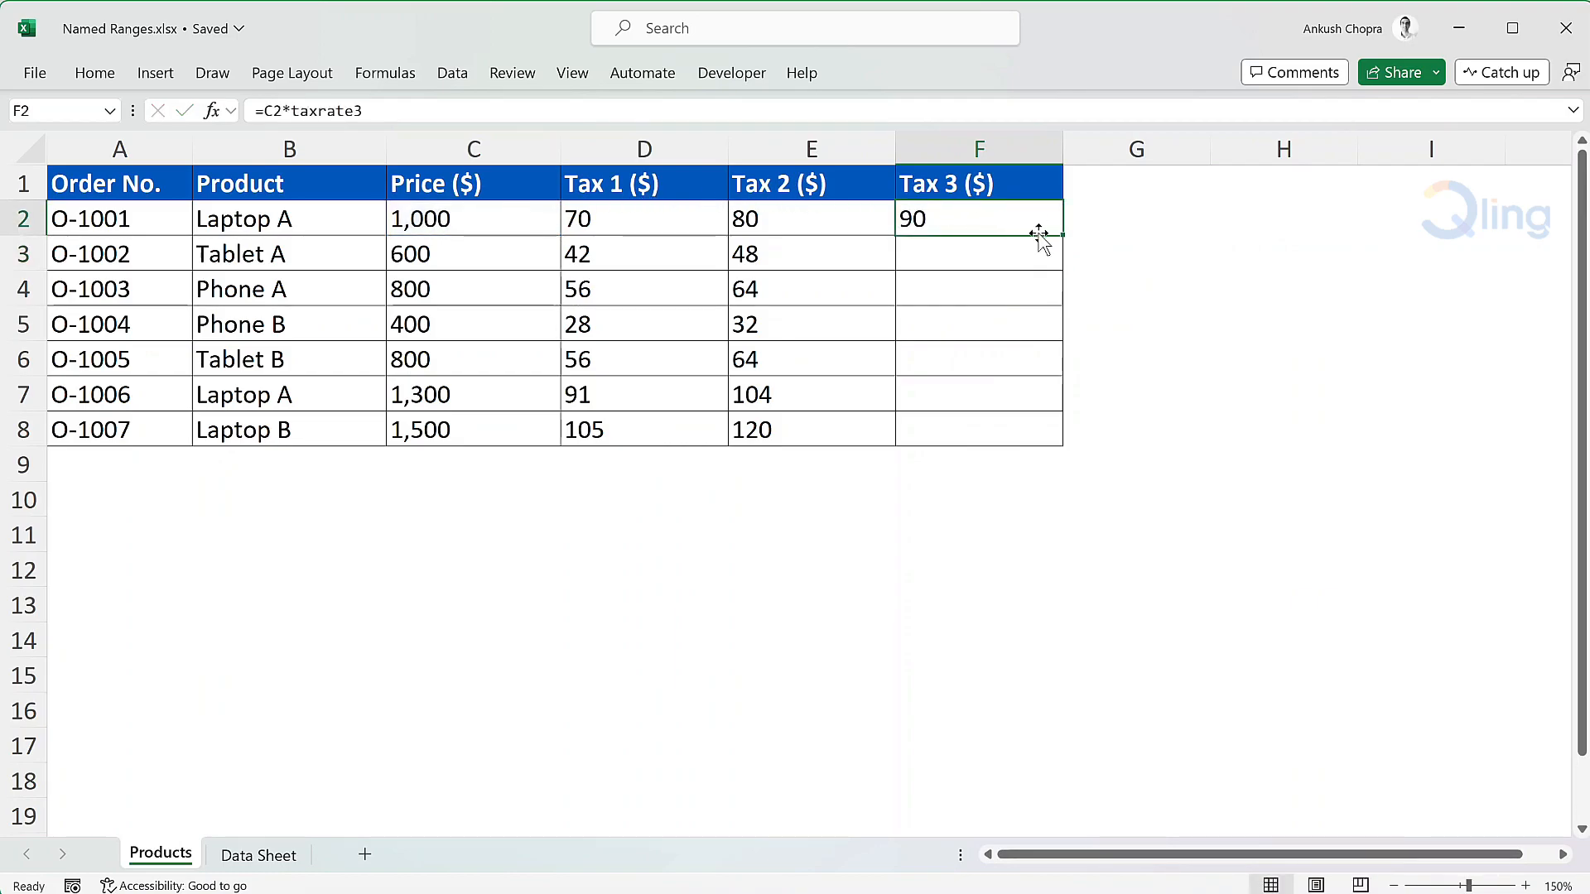
pyautogui.moveTo(1061, 235); pyautogui.dragTo(1064, 451)
pyautogui.click(1075, 217)
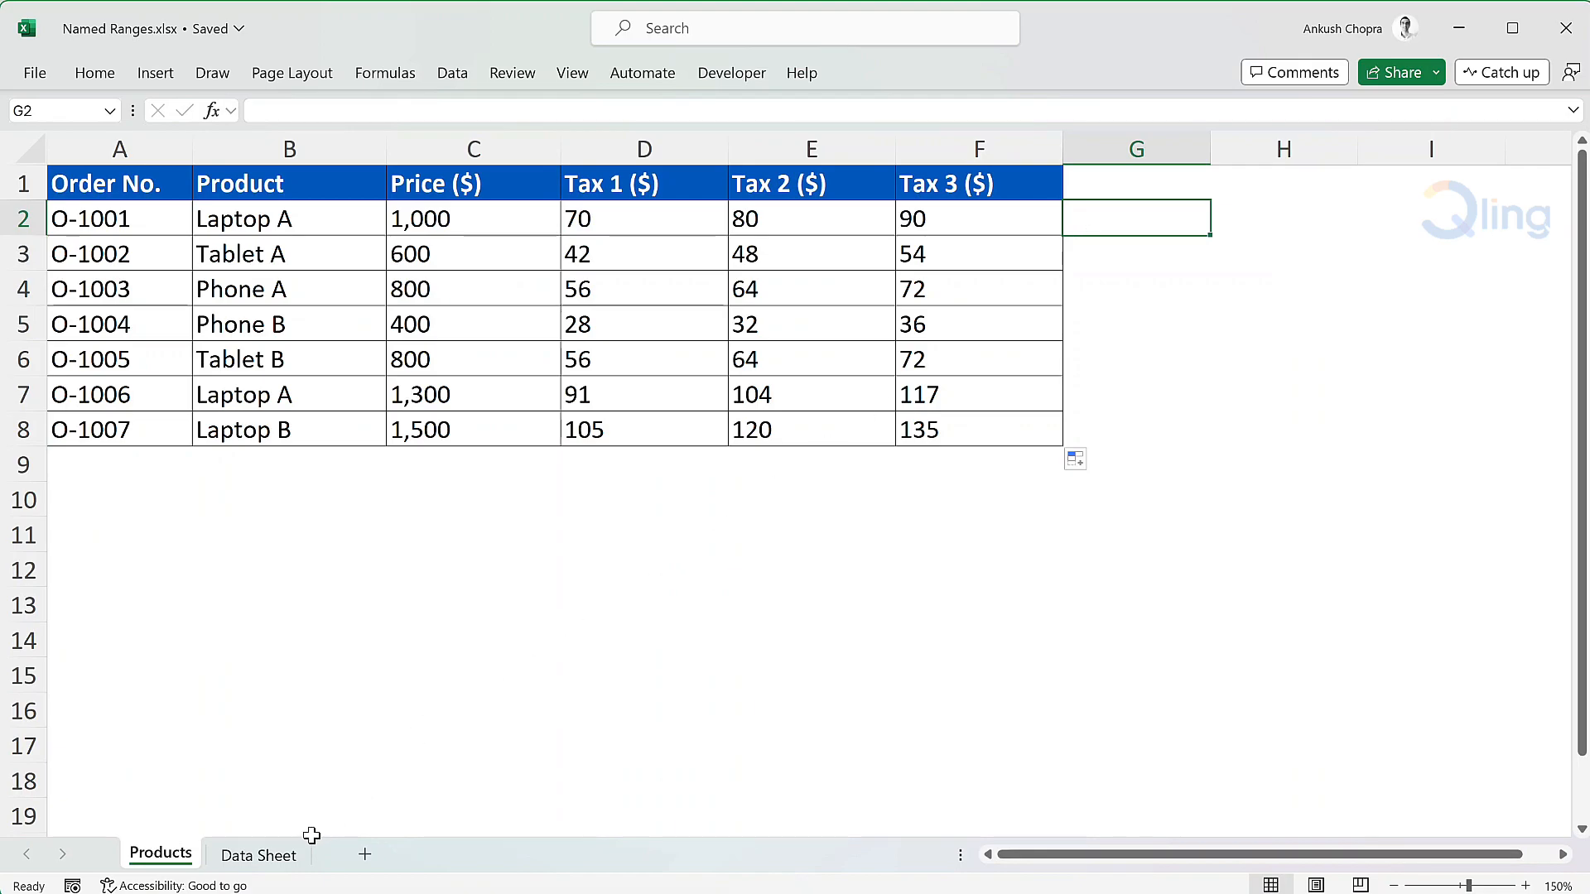
# Define the name taxrate4 for cell B4 on the Data Sheet worksheet, with its scope limited to Data Sheet
pyautogui.click(281, 855)
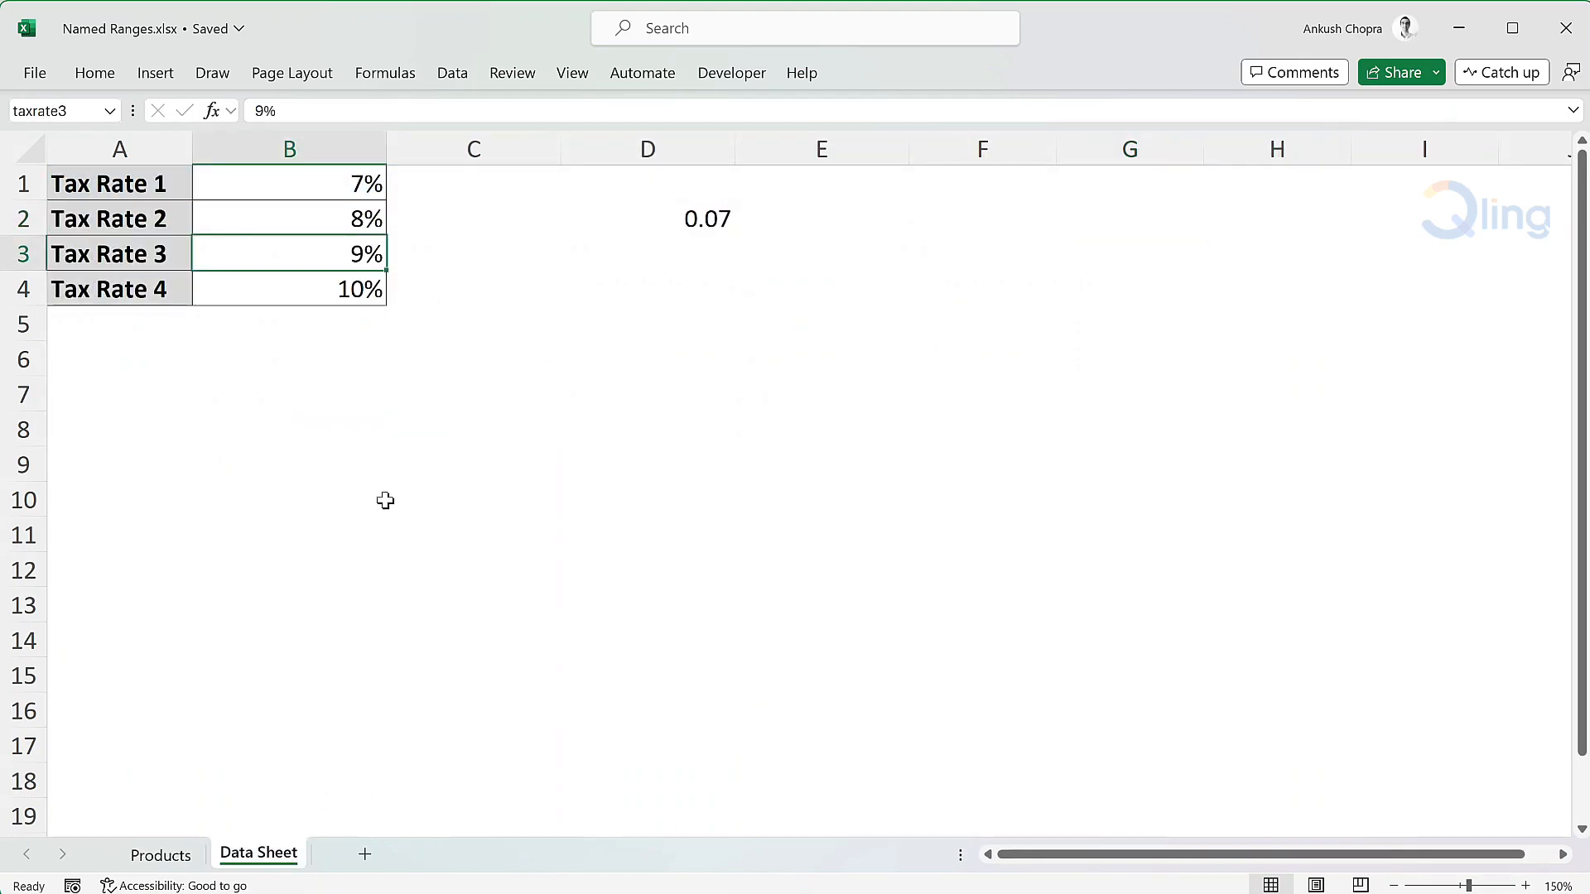
pyautogui.click(316, 293)
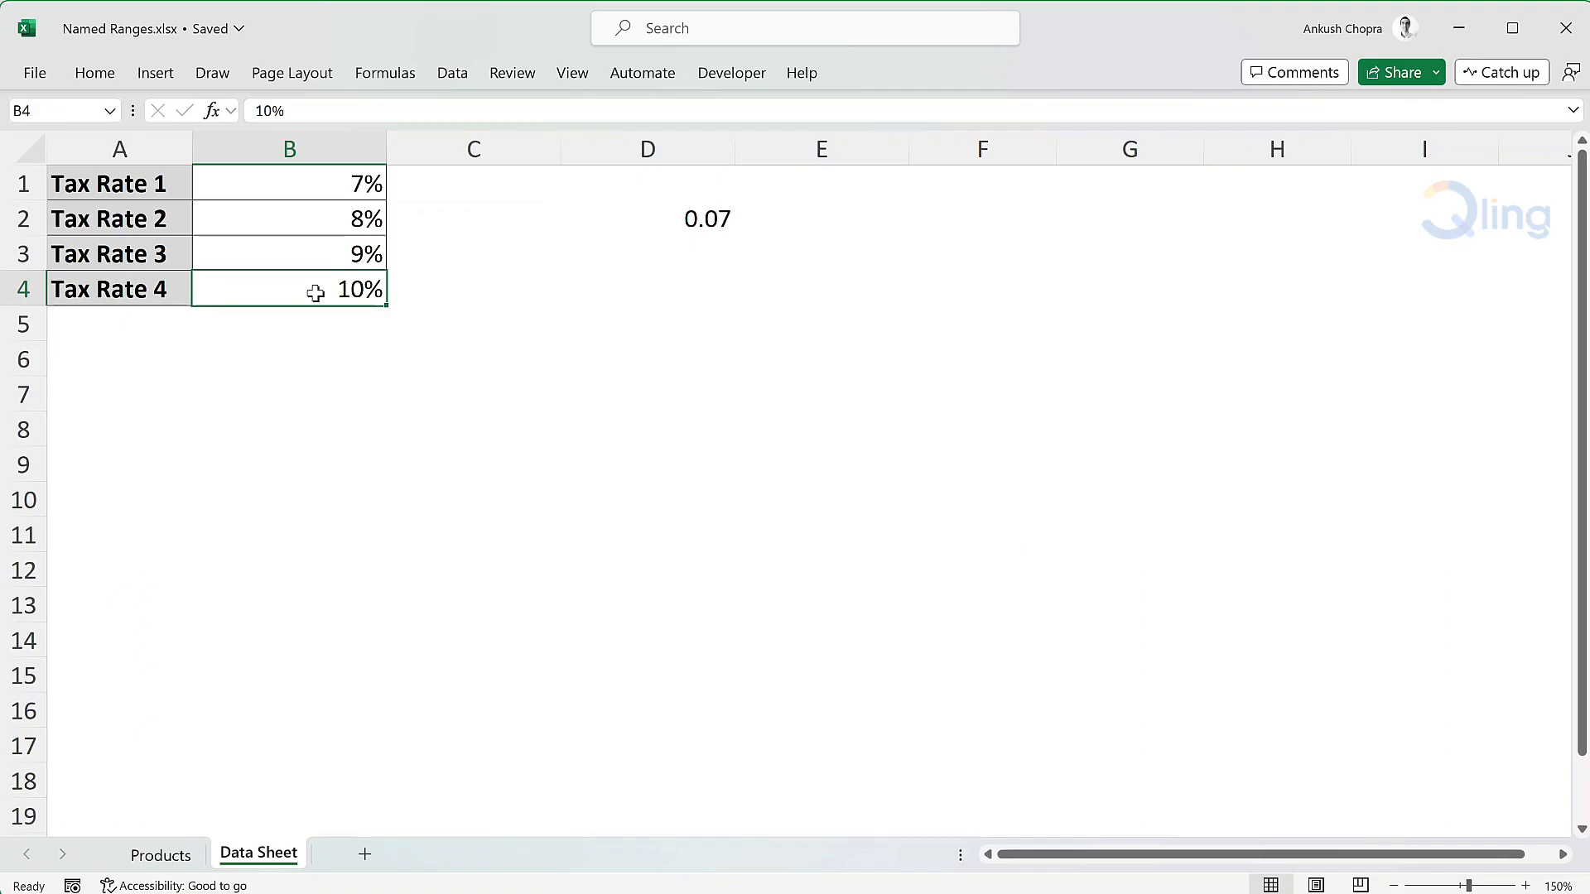
pyautogui.click(389, 73)
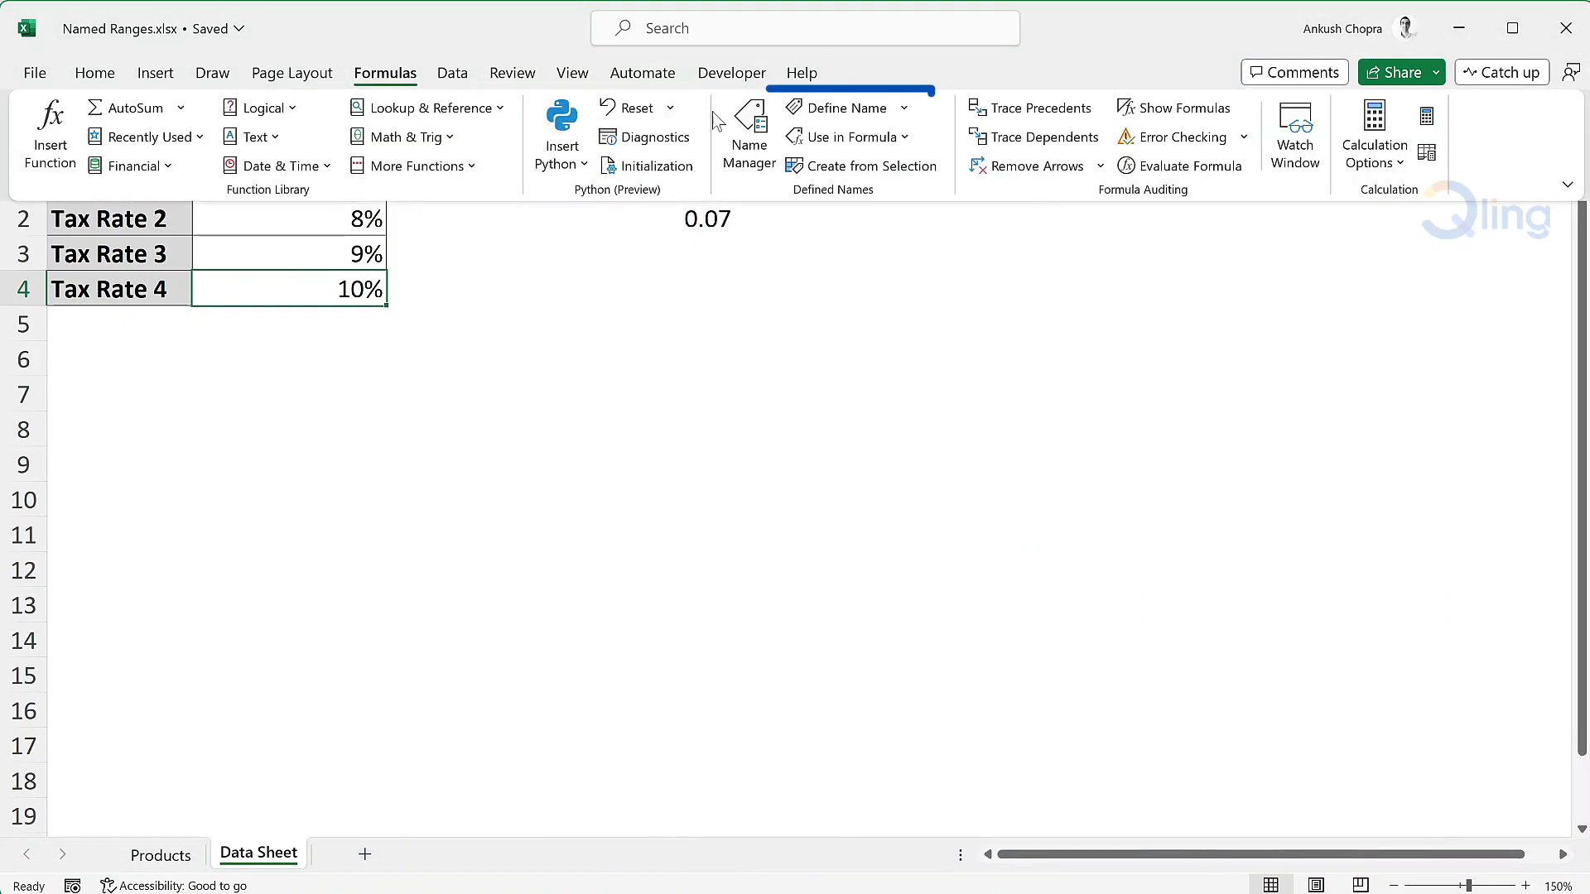
pyautogui.click(853, 107)
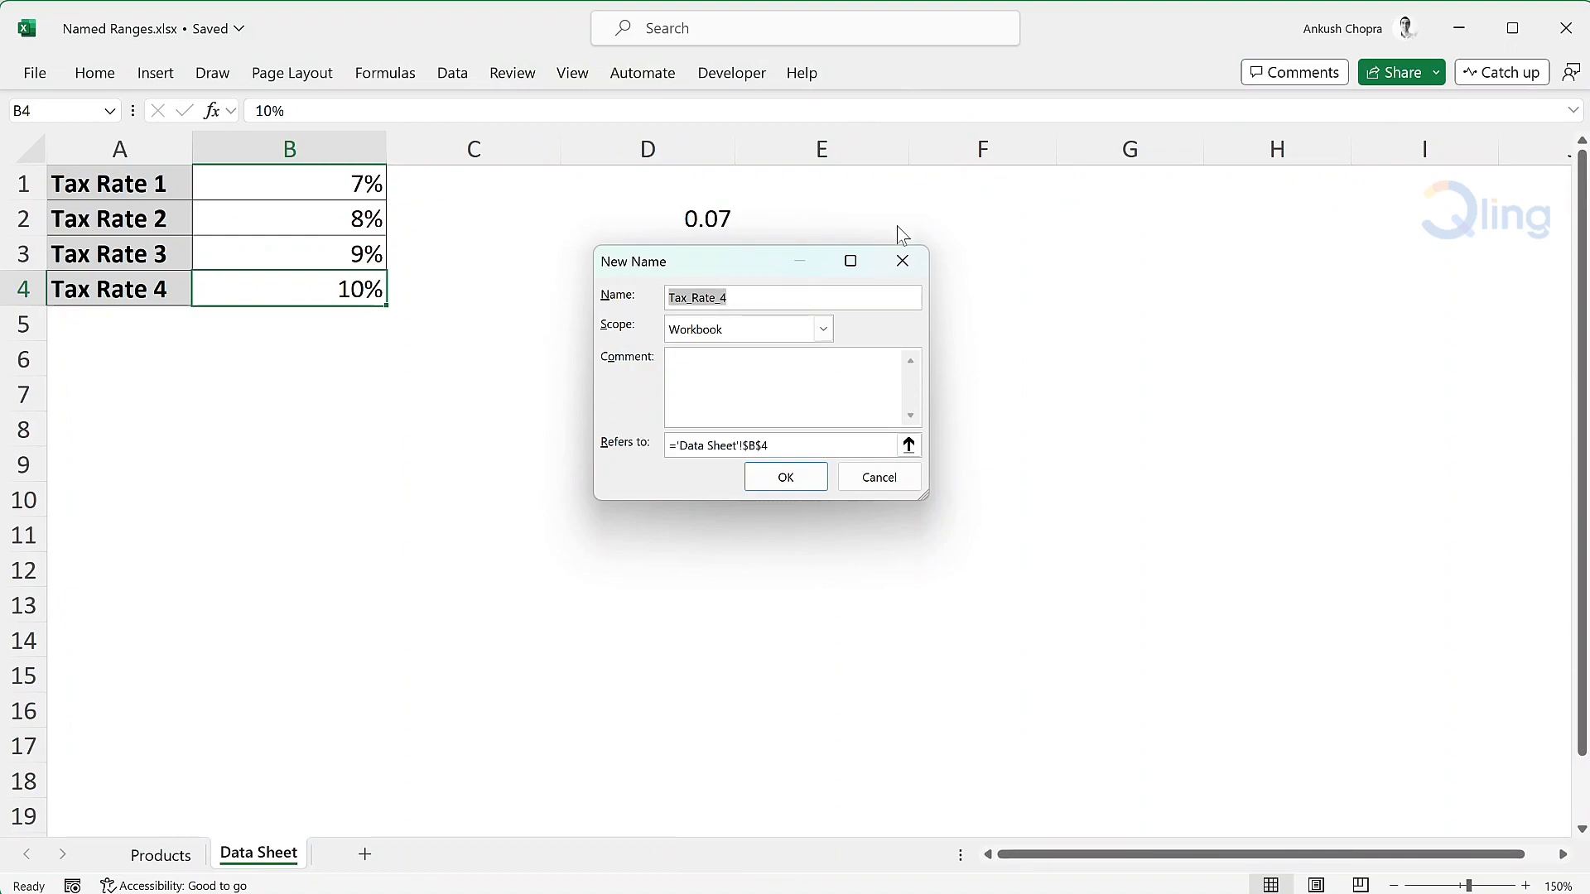
pyautogui.write('taxrate4')
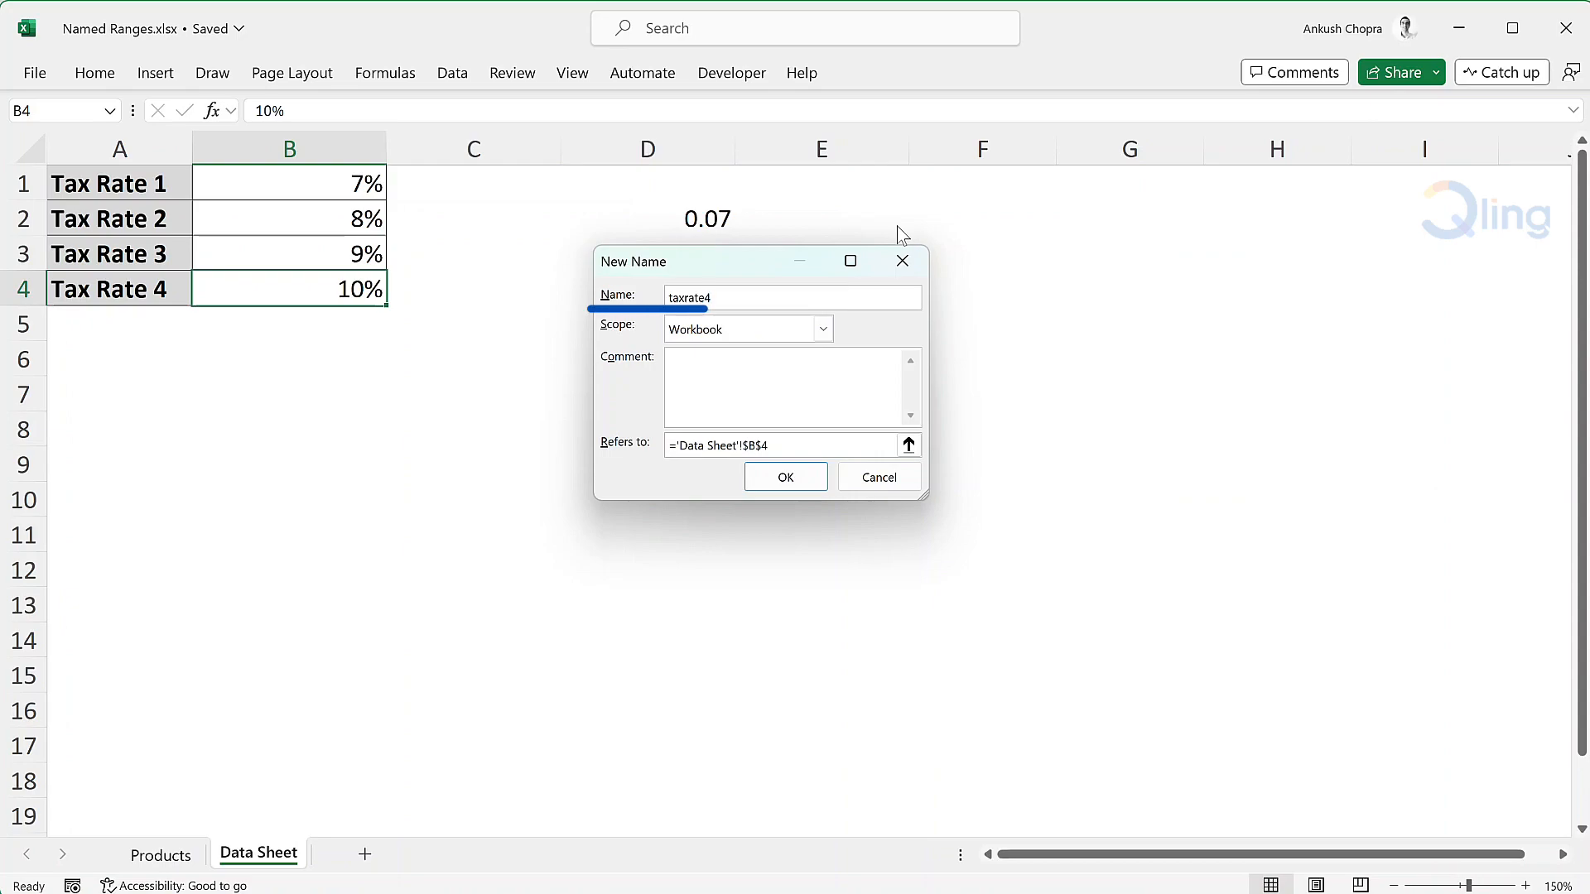
pyautogui.click(789, 339)
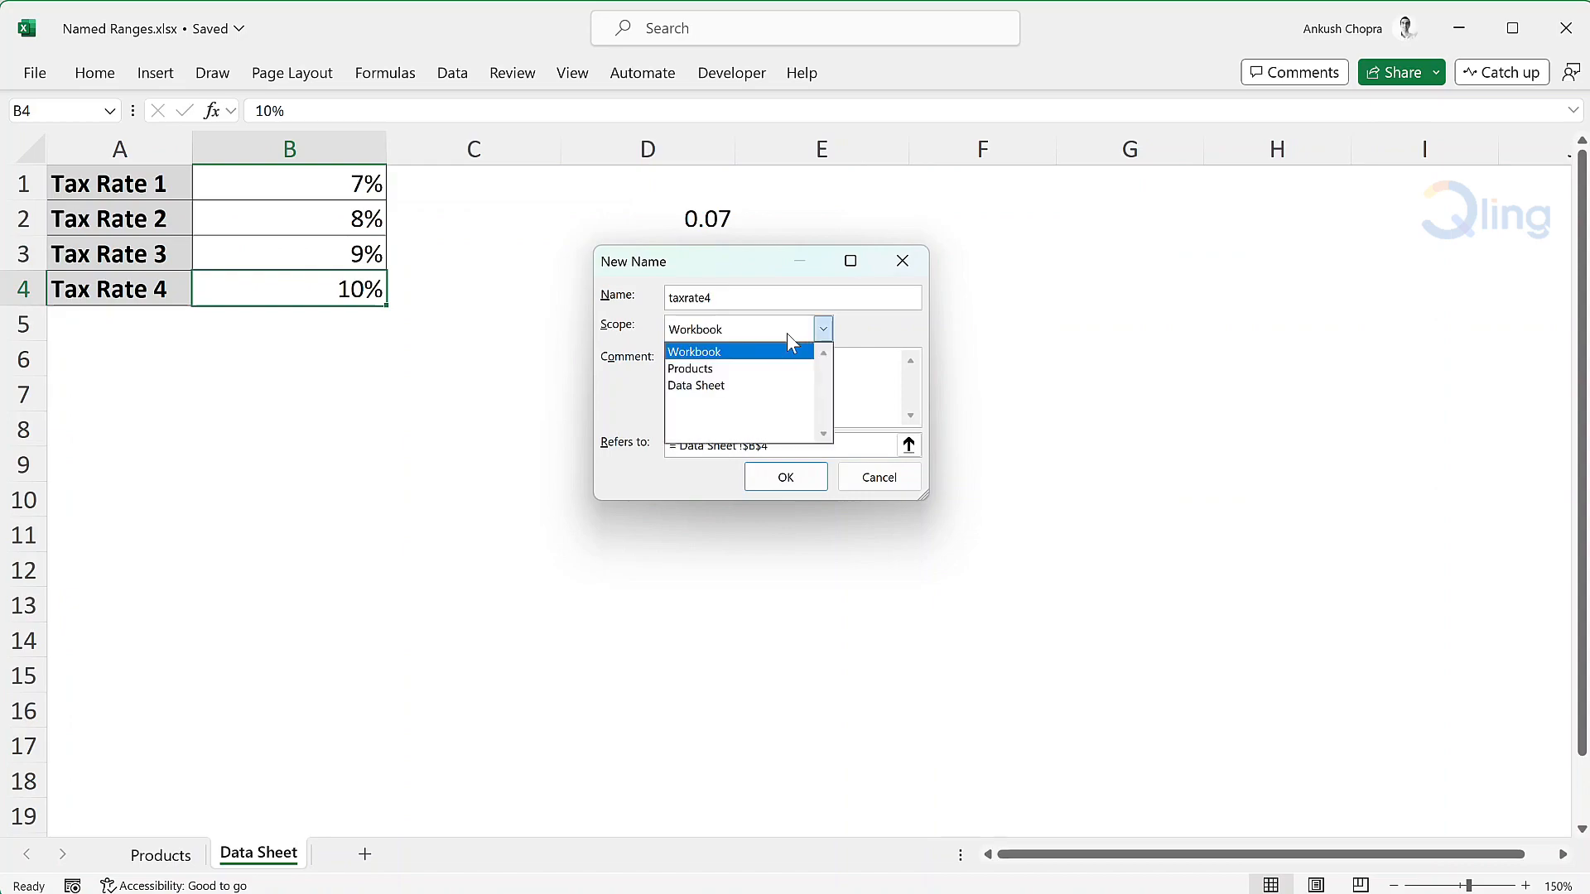
pyautogui.click(787, 385)
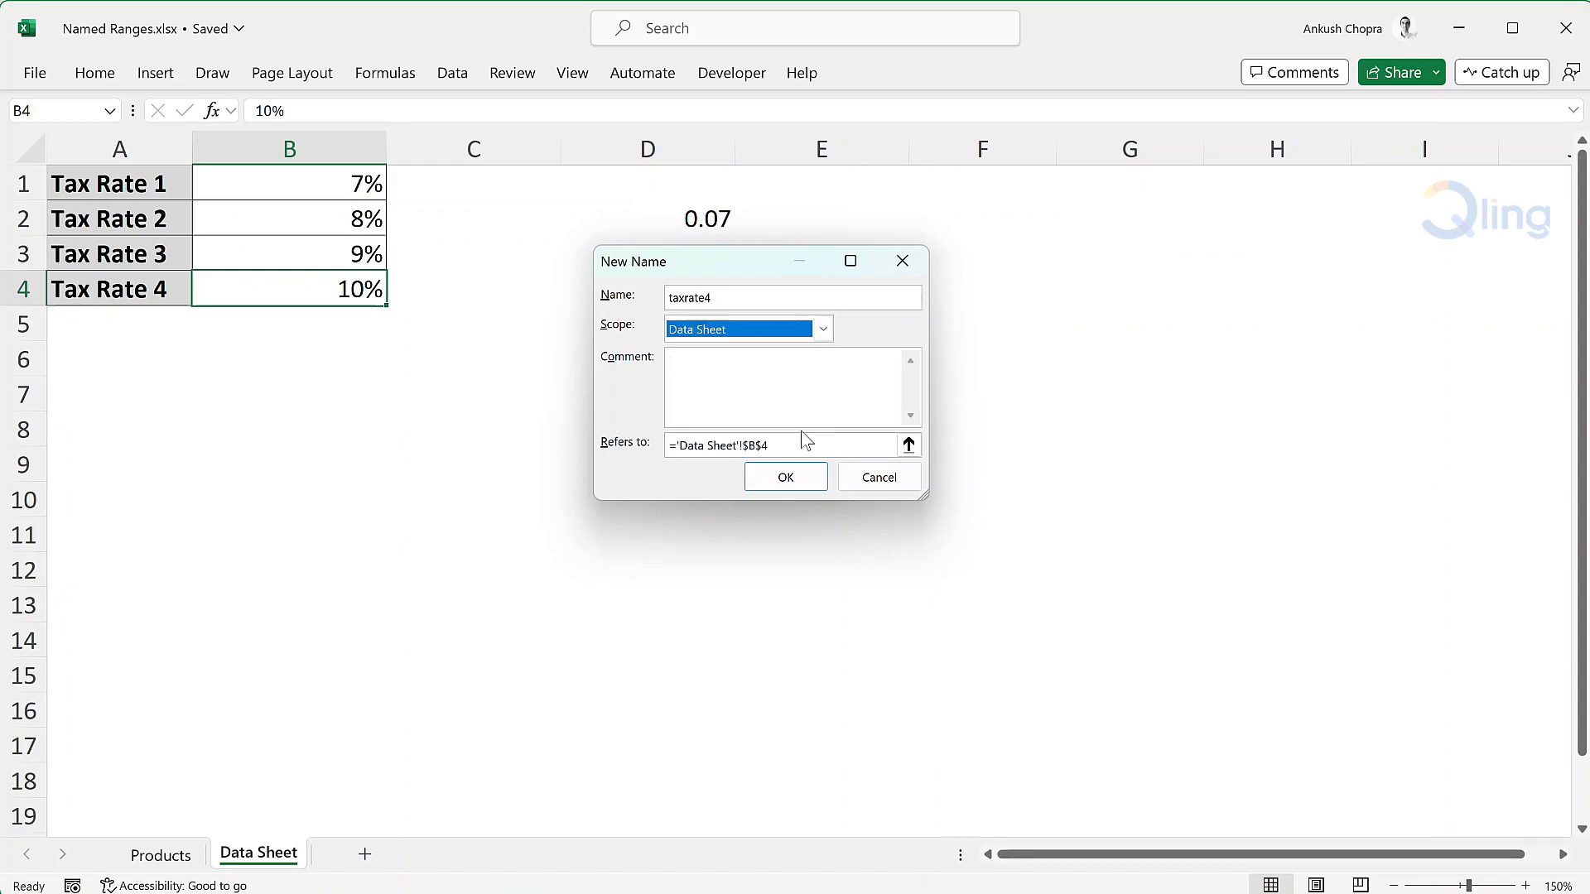
pyautogui.click(808, 479)
# Enter the formula =taxrate4 in cell D7 of the Data Sheet worksheet
pyautogui.click(717, 403)
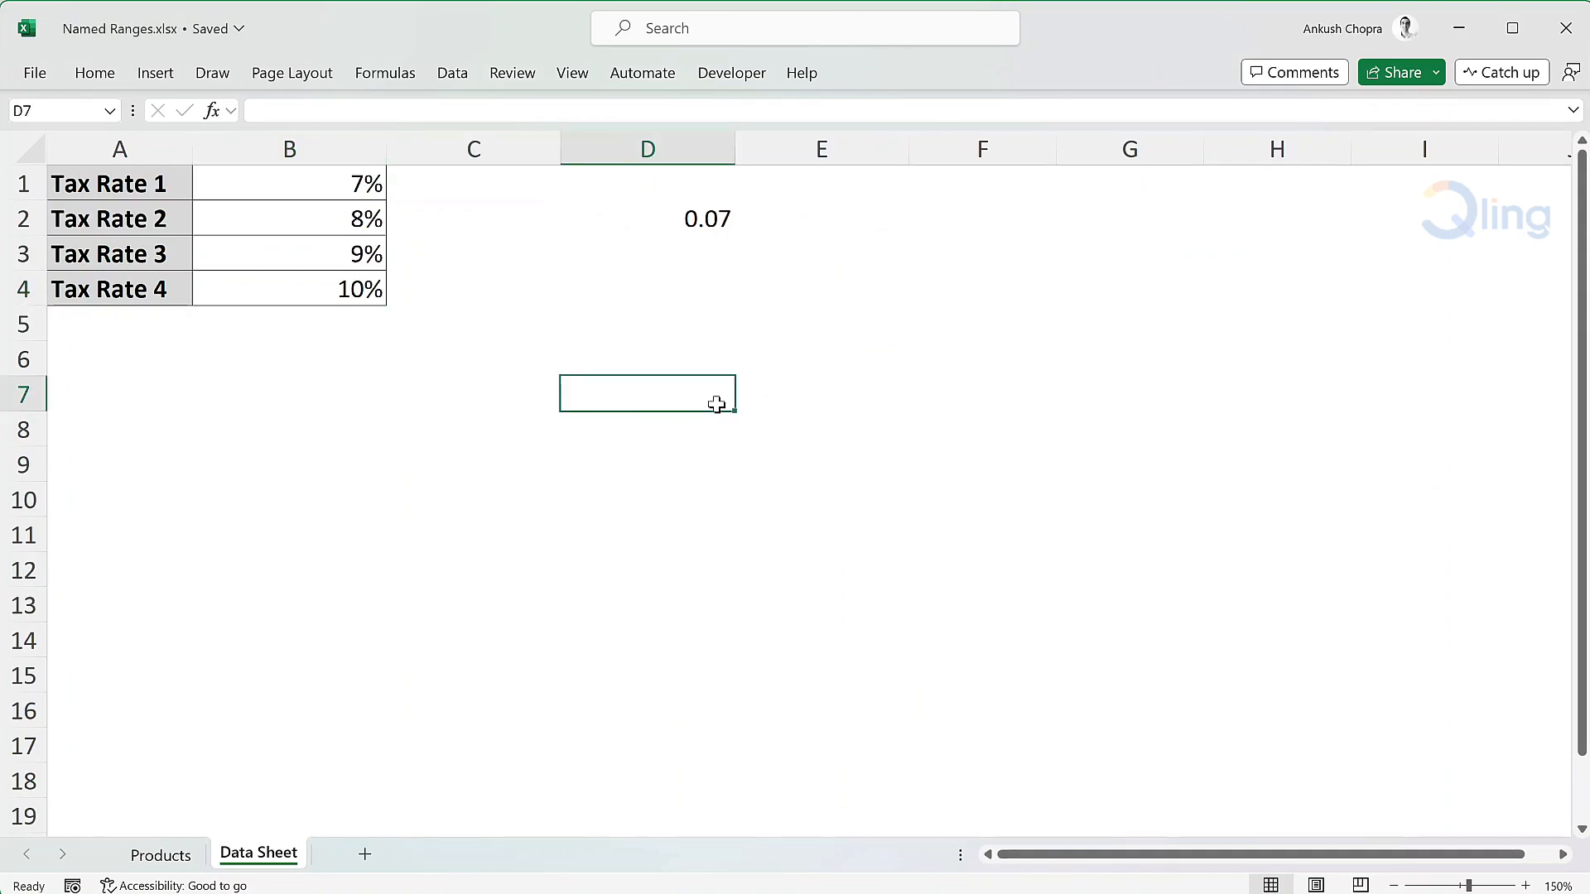
pyautogui.write('=')
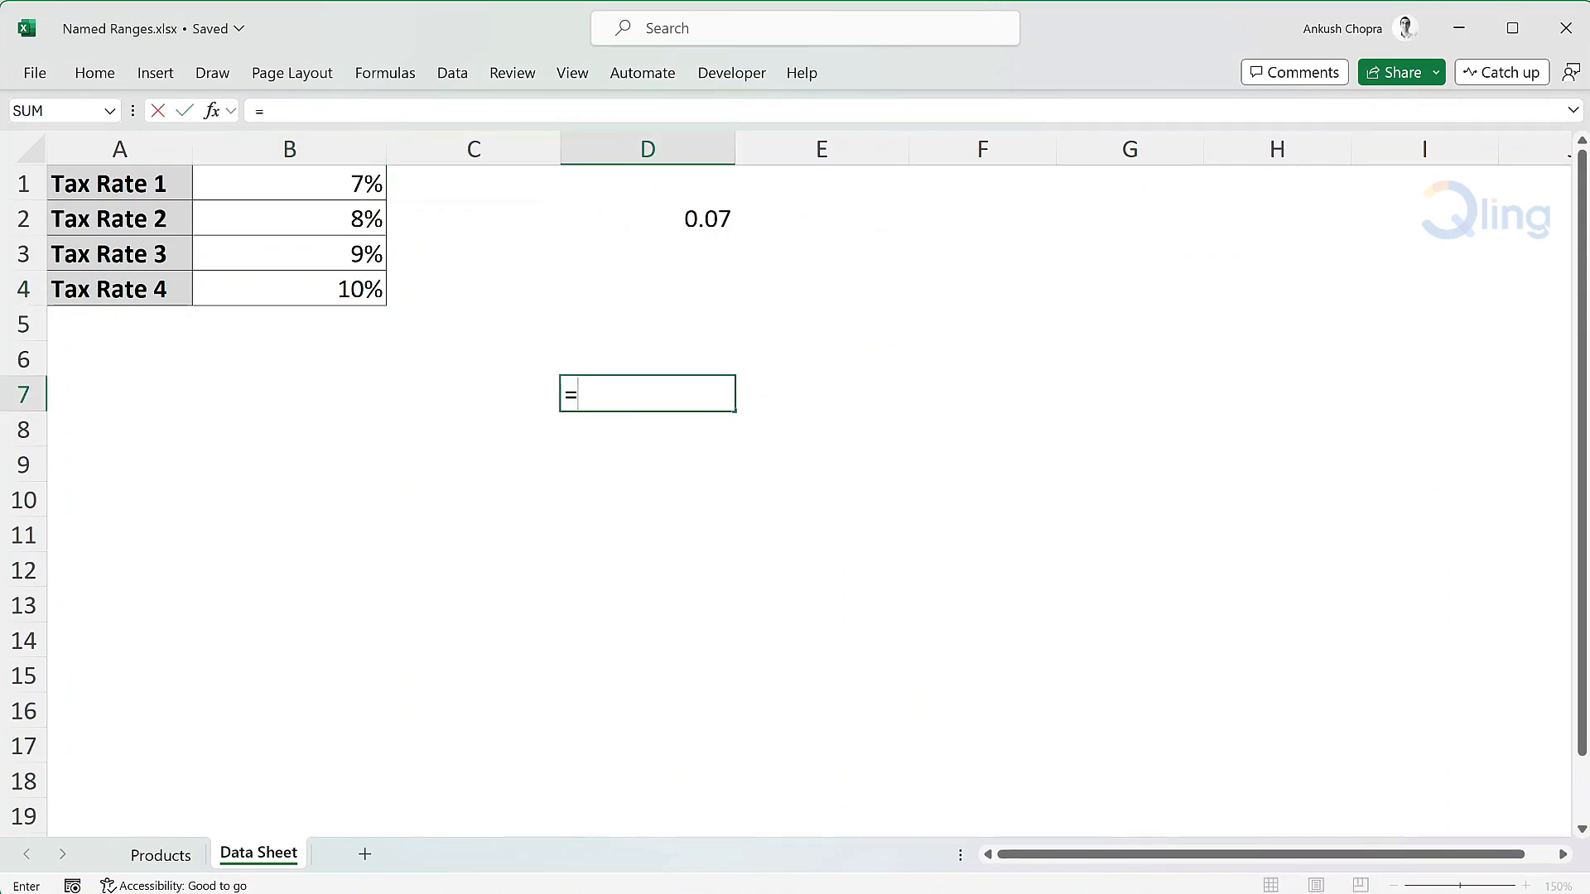
pyautogui.write('taxrate4')
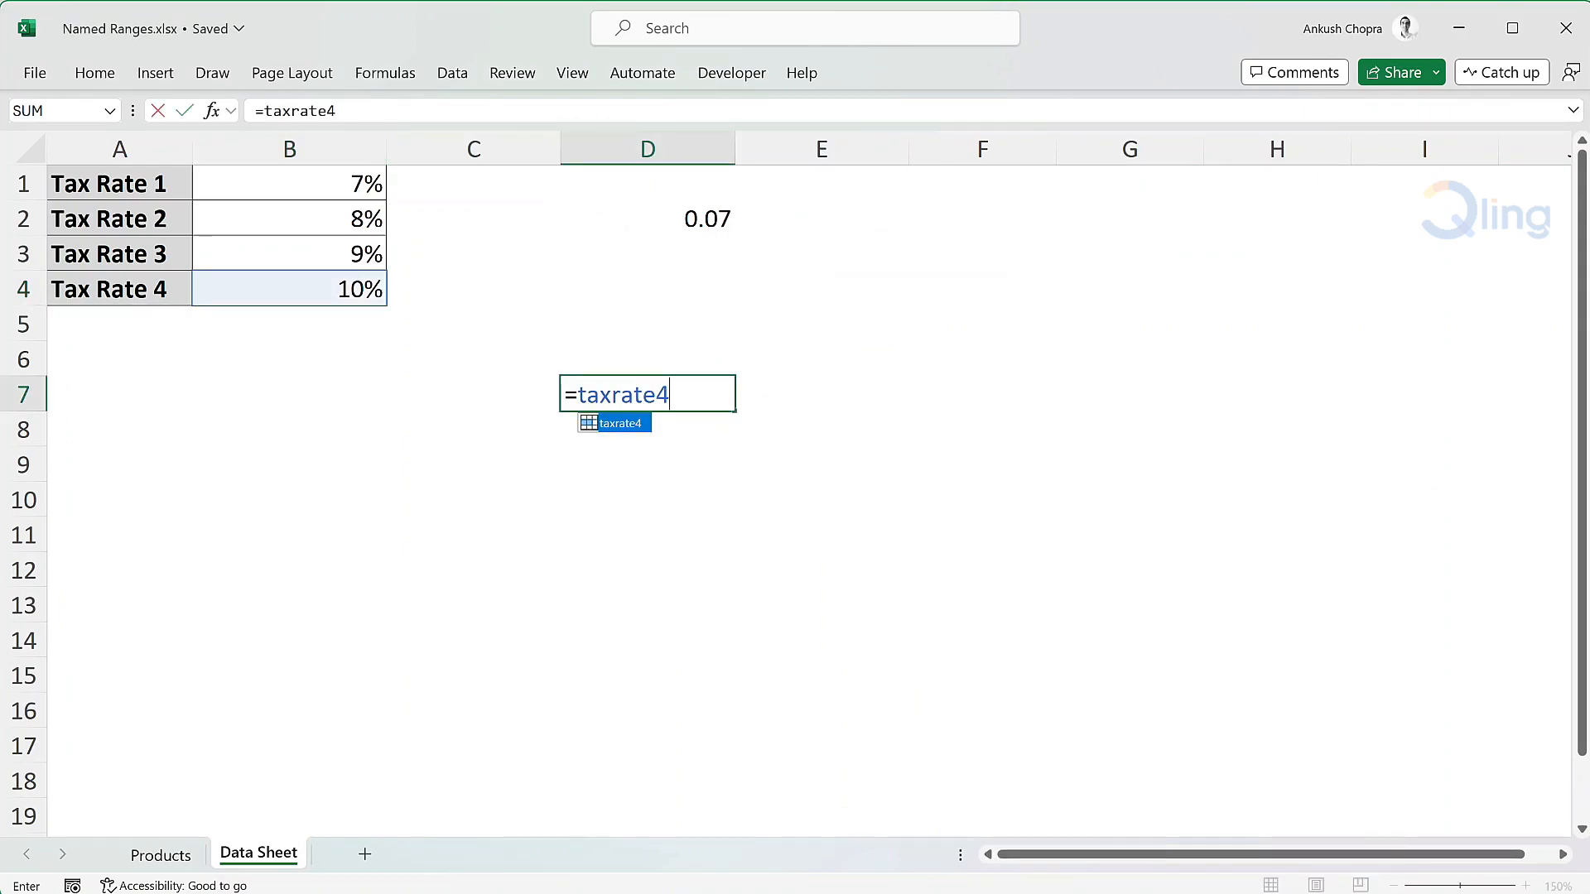
pyautogui.press('Tab')
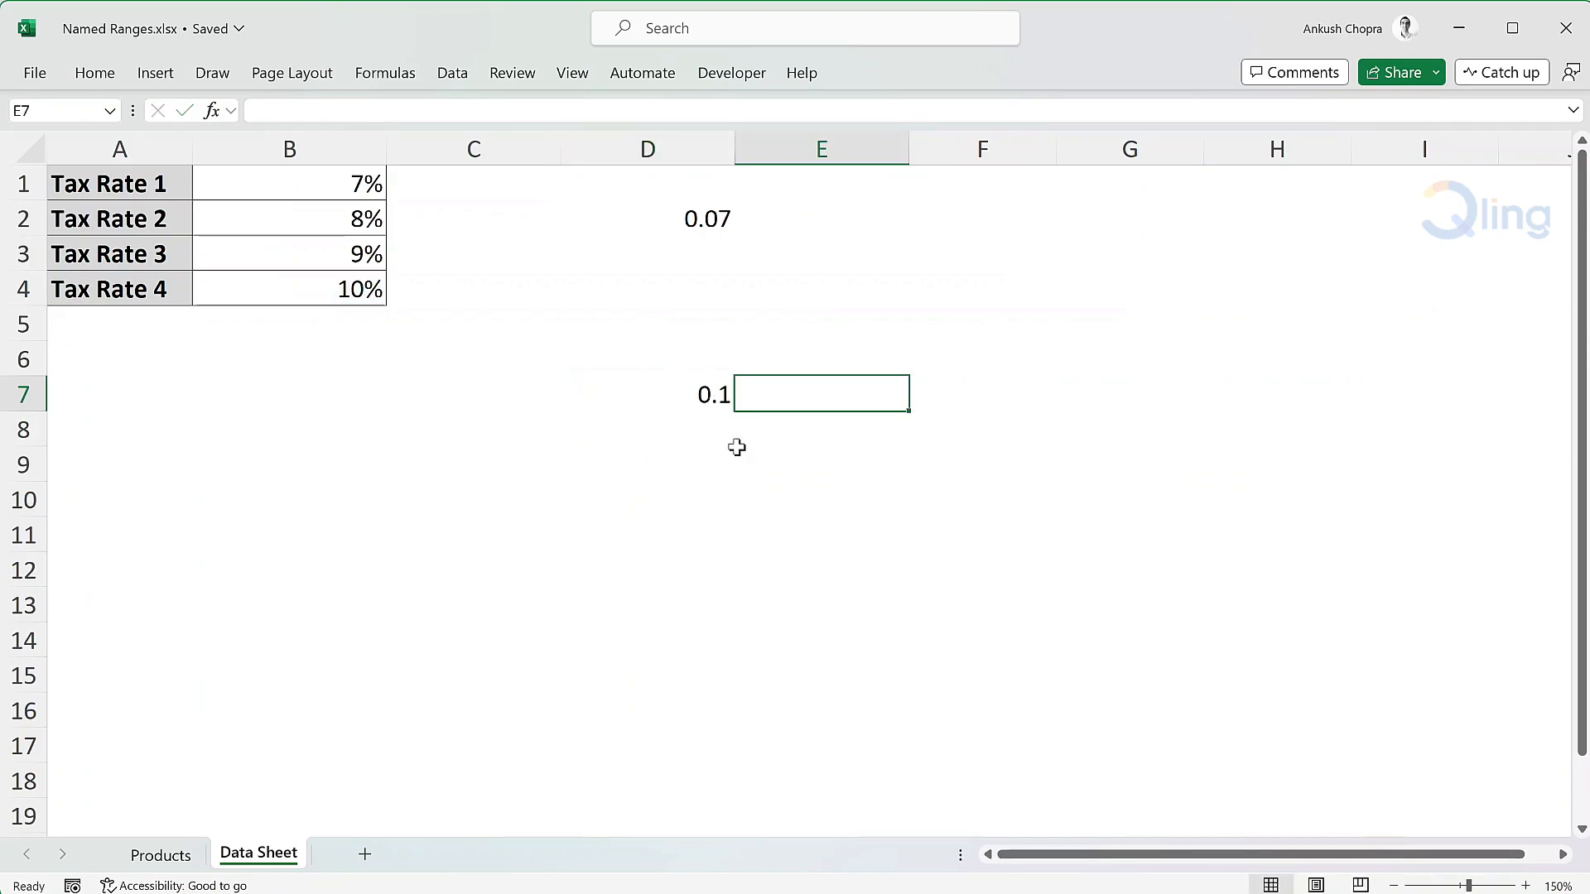
# Start a formula with =taxr in cell C11 of the Products worksheet to check which tax rate names are offered
pyautogui.click(164, 858)
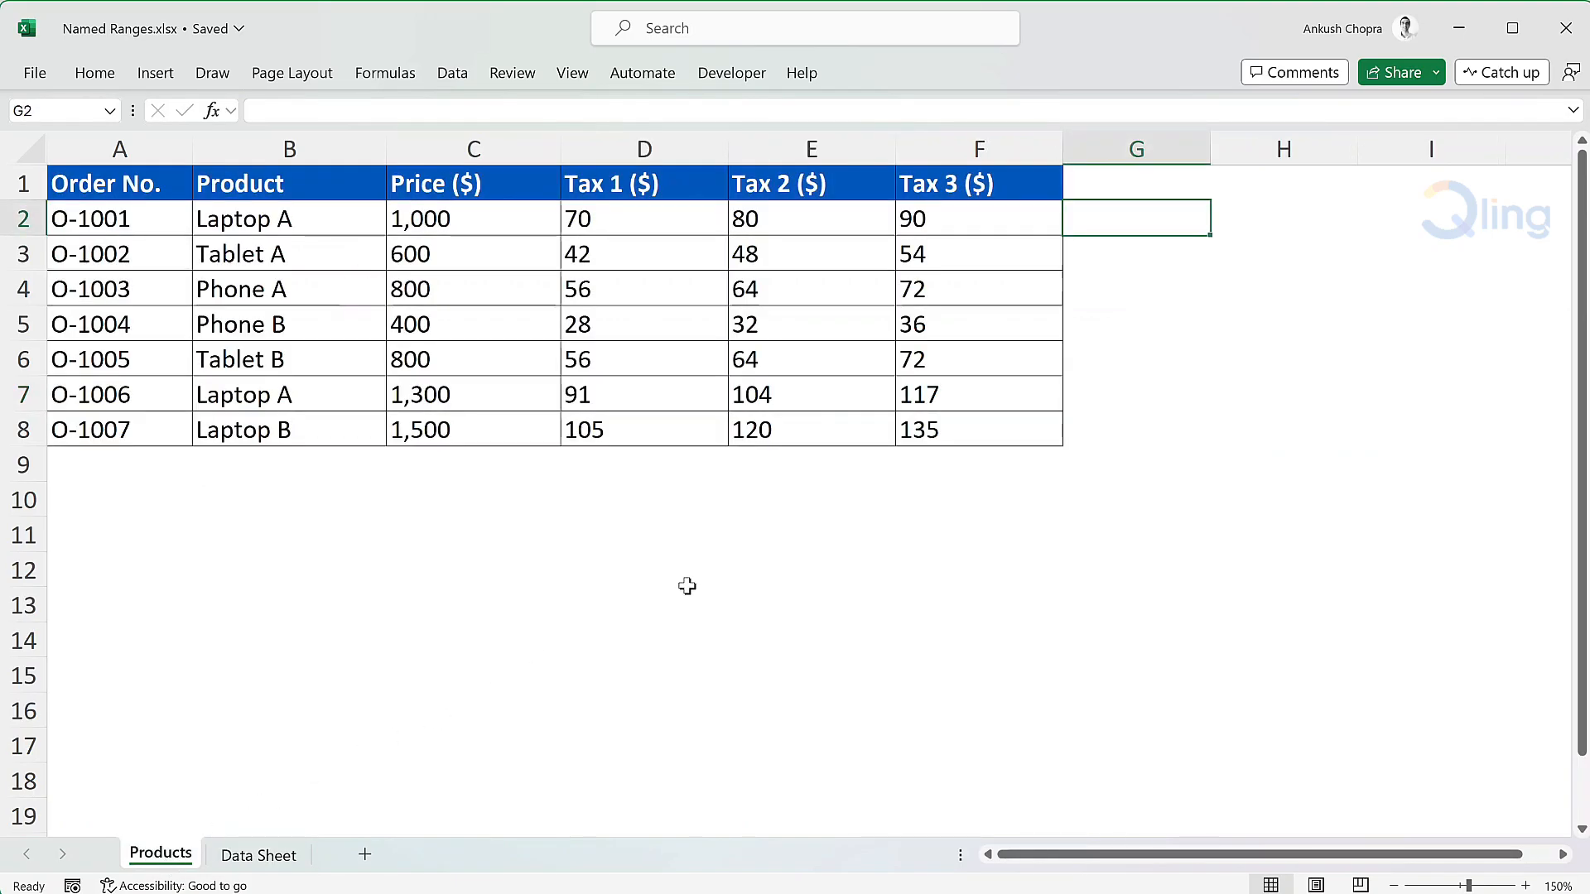
pyautogui.click(412, 536)
pyautogui.write('=taxr')
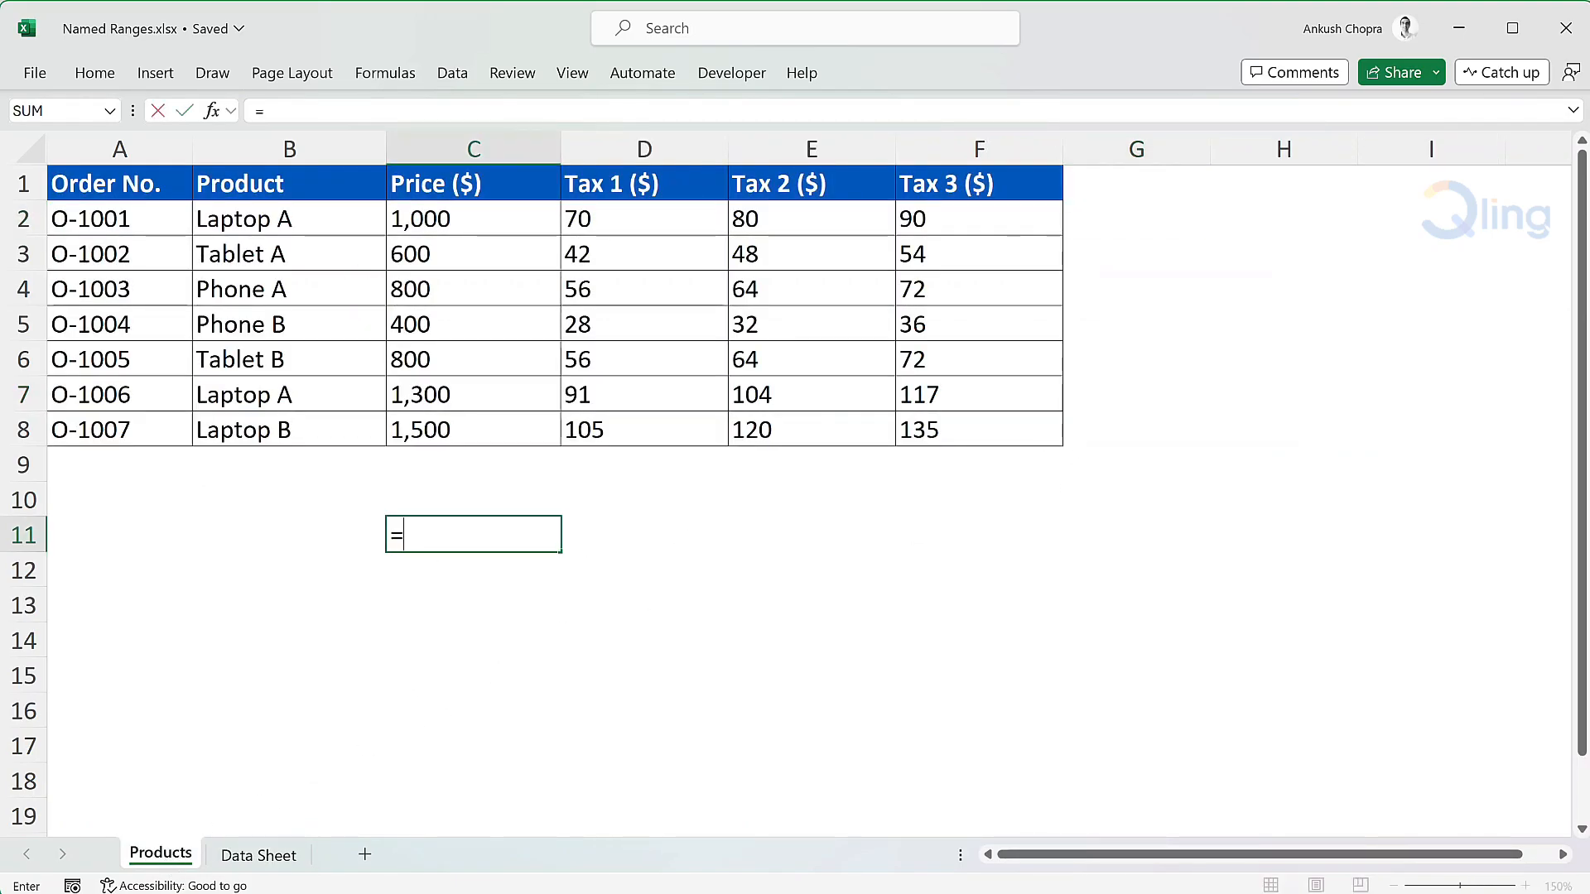